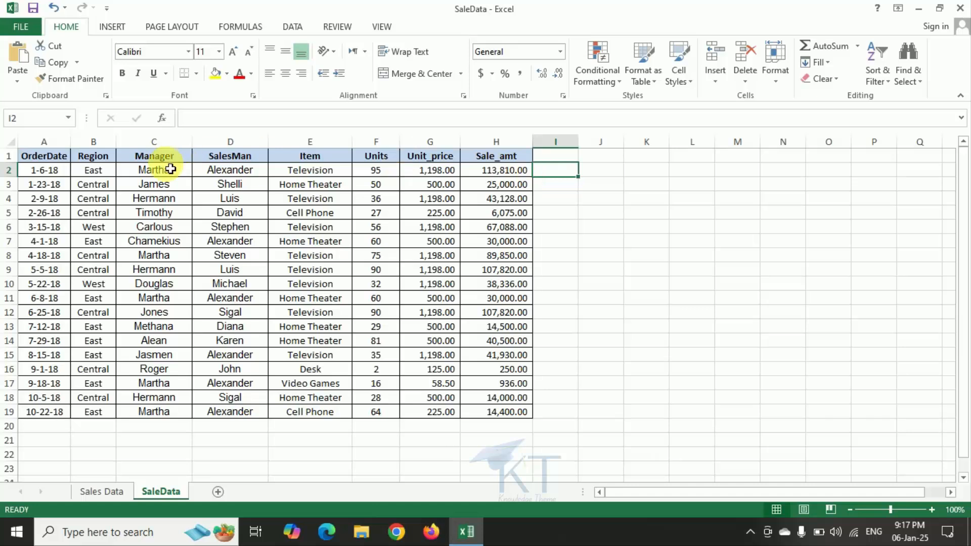
Examine the entries in the Manager, SalesMan and Item columns of the sales table for repeated values.
left_click(152, 185)
key("Up")
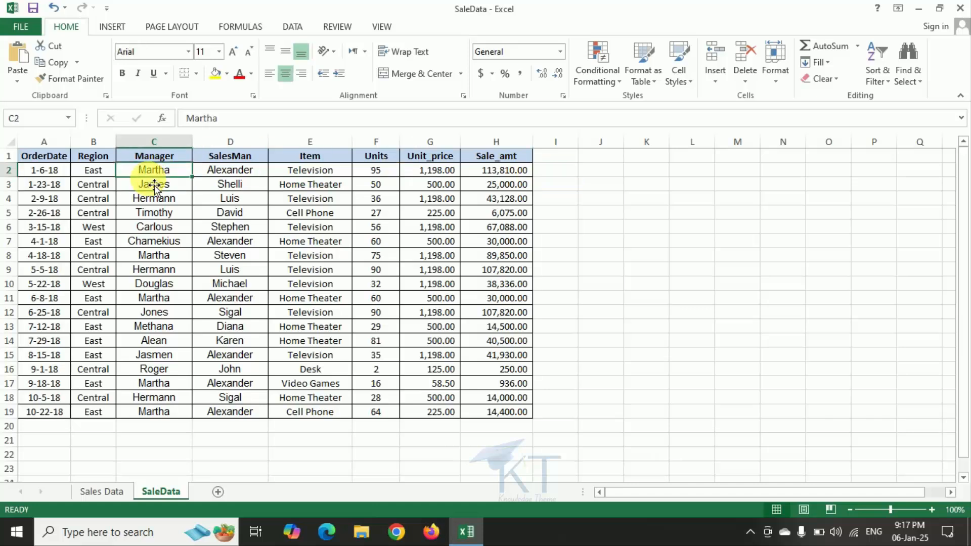
key("Down")
key("Down")
key("Down")
key("Down")
key("Down")
key("Down")
key("Down")
key("Down")
key("Down")
key("Down")
key("Down")
key("Down")
key("Down")
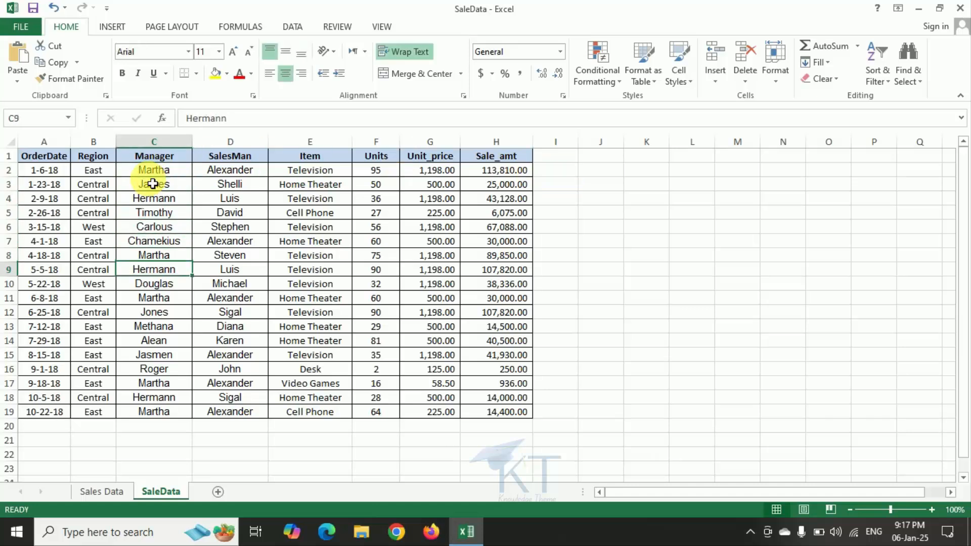
key("Down")
key("Down")
key("Down")
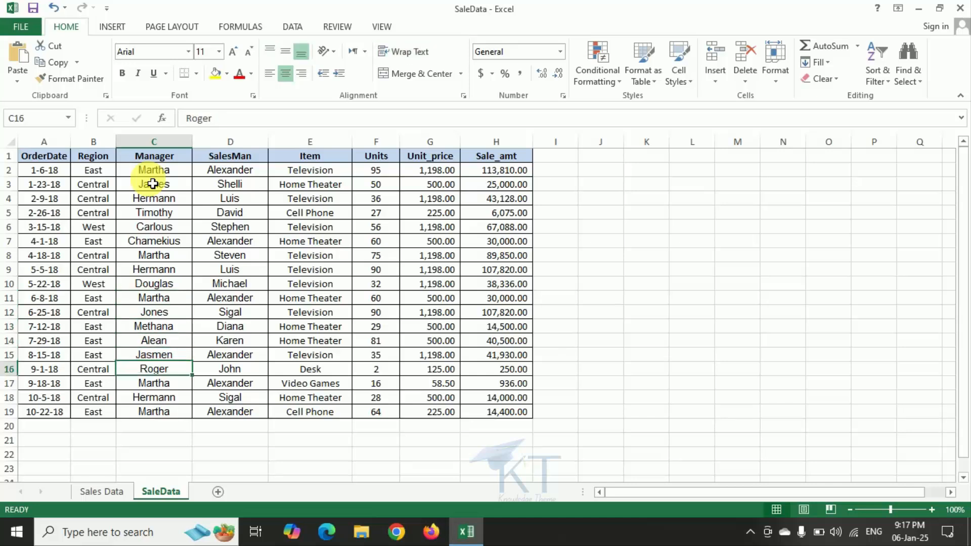
key("Right")
key("Right")
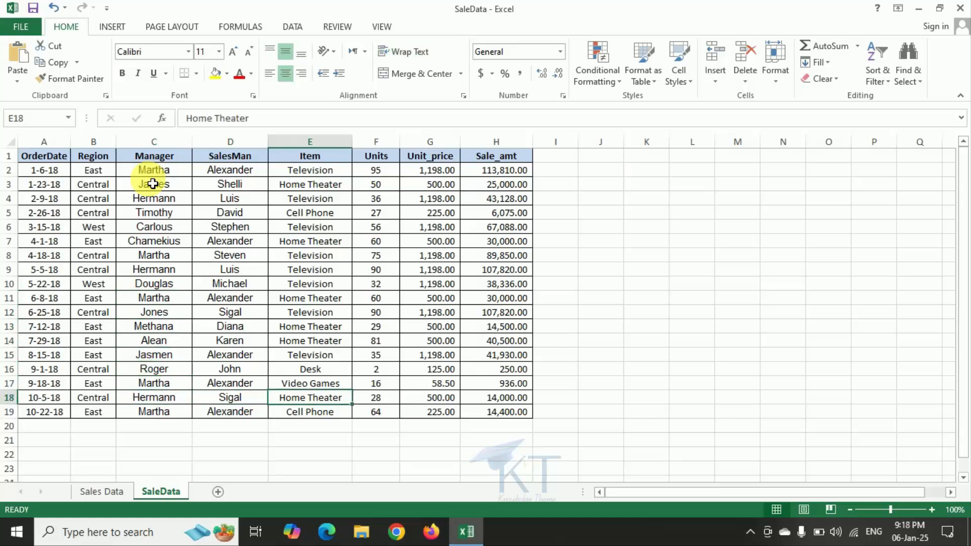
key("Up")
key("Up")
key("Up")
key("Up")
key("Up")
key("Up")
key("Up")
key("Up")
key("Up")
key("Up")
key("Up")
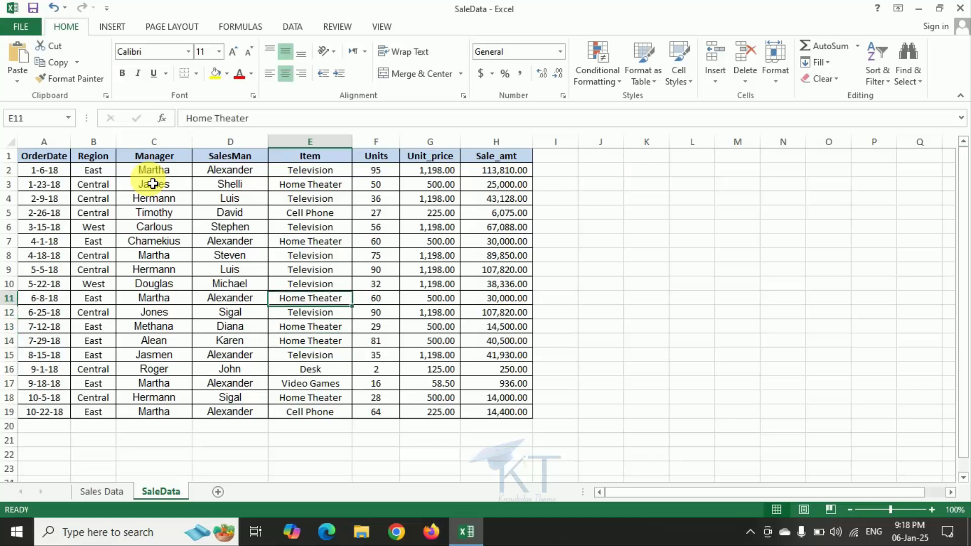
key("Left")
key("Left")
key("Left")
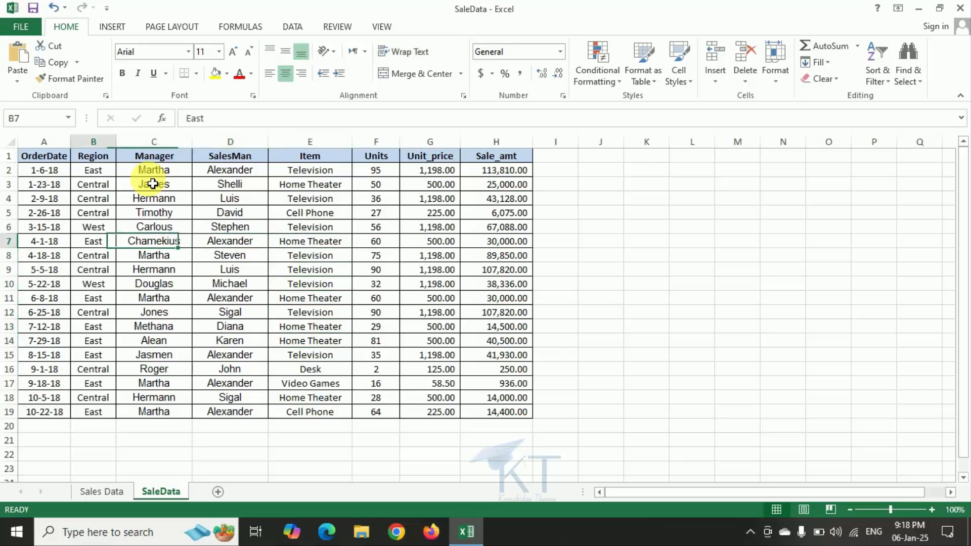
key("Up")
key("Right")
key("Up")
key("Up")
key("Up")
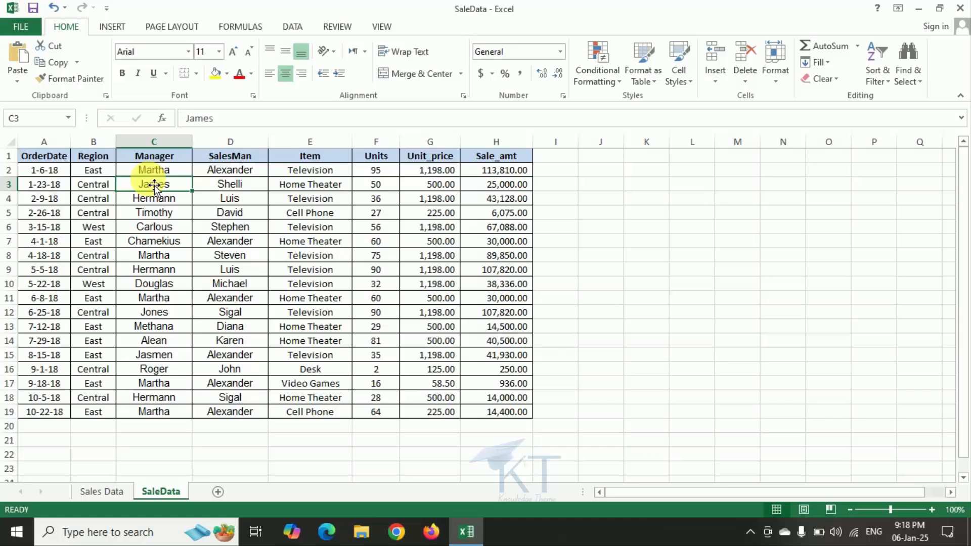
Start a Duplicate Values conditional formatting rule for the entire SaleData sheet, keeping the table unobstructed.
key("ctrl+a")
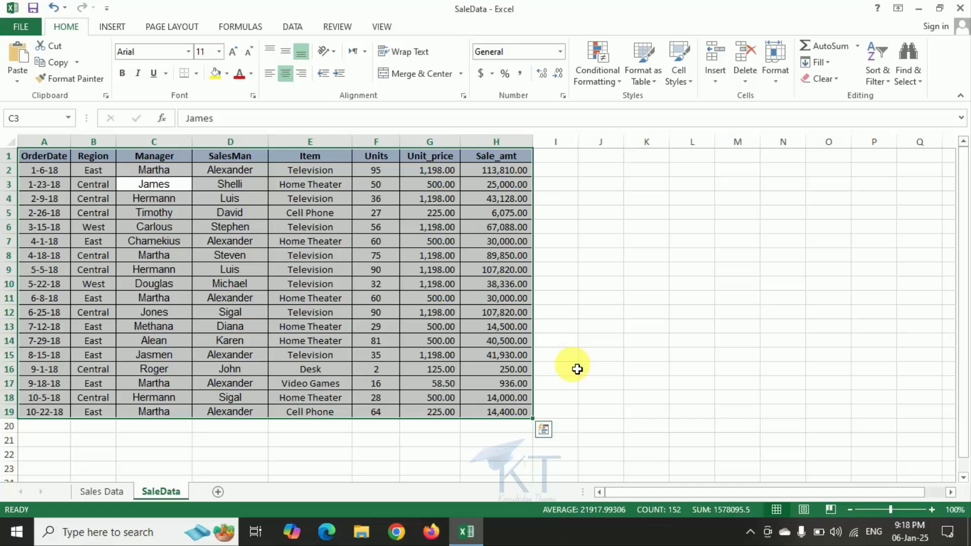
key("ctrl+a")
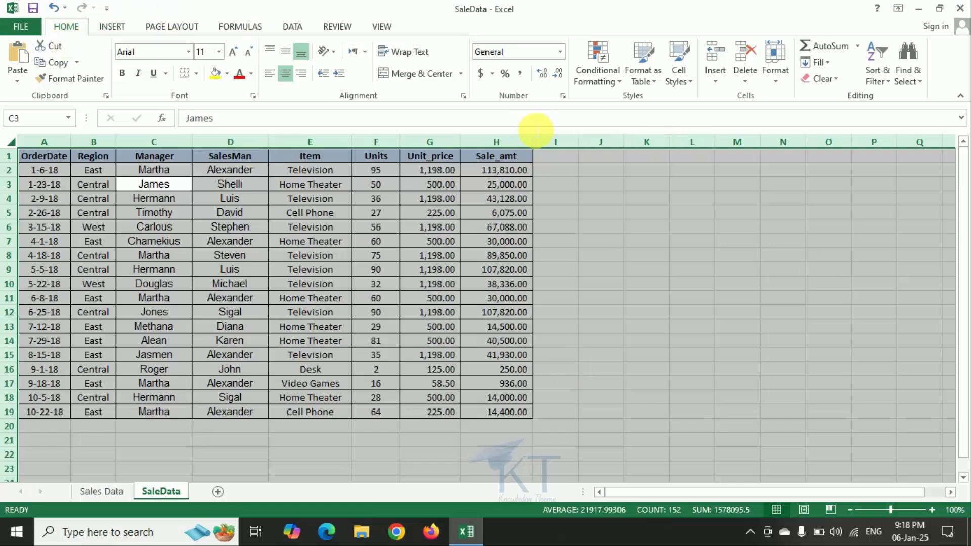
left_click(615, 83)
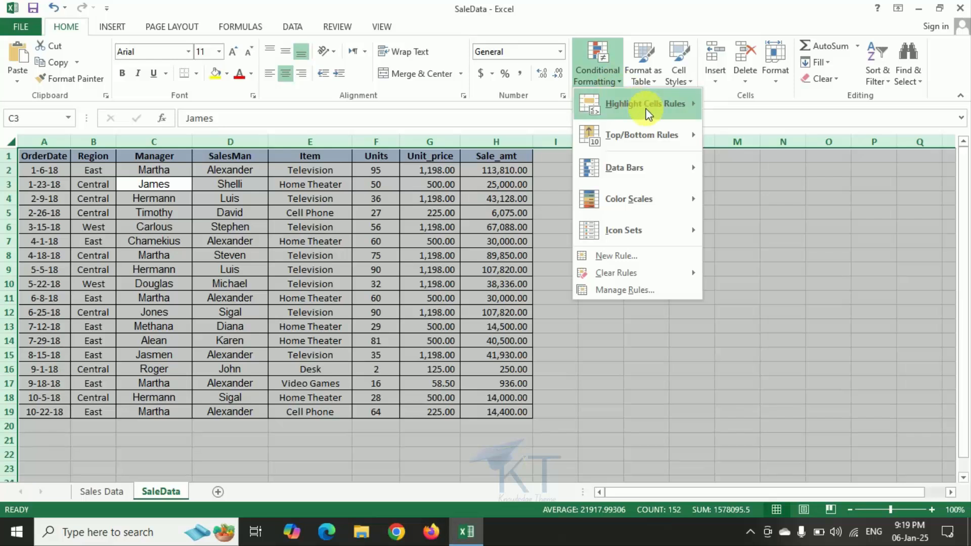
mouse_move(647, 111)
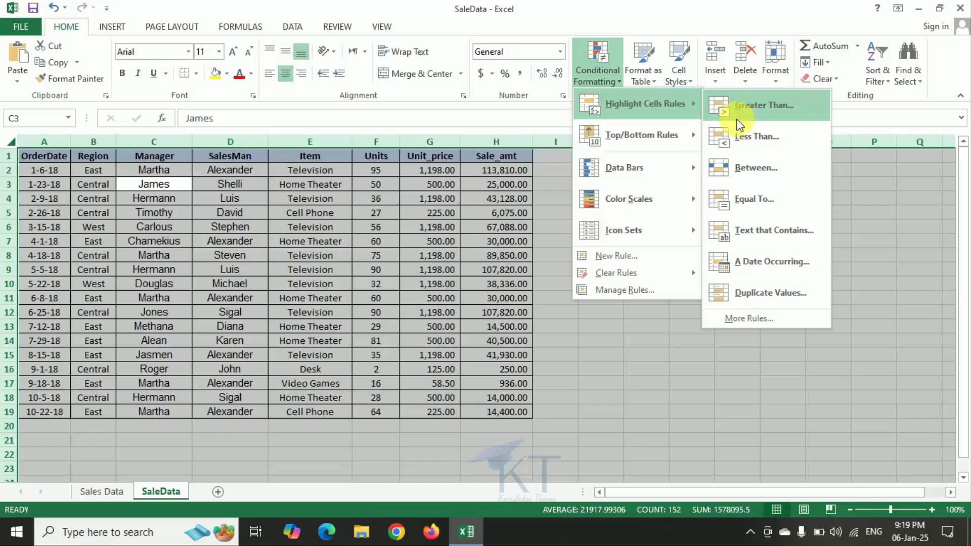
left_click(764, 298)
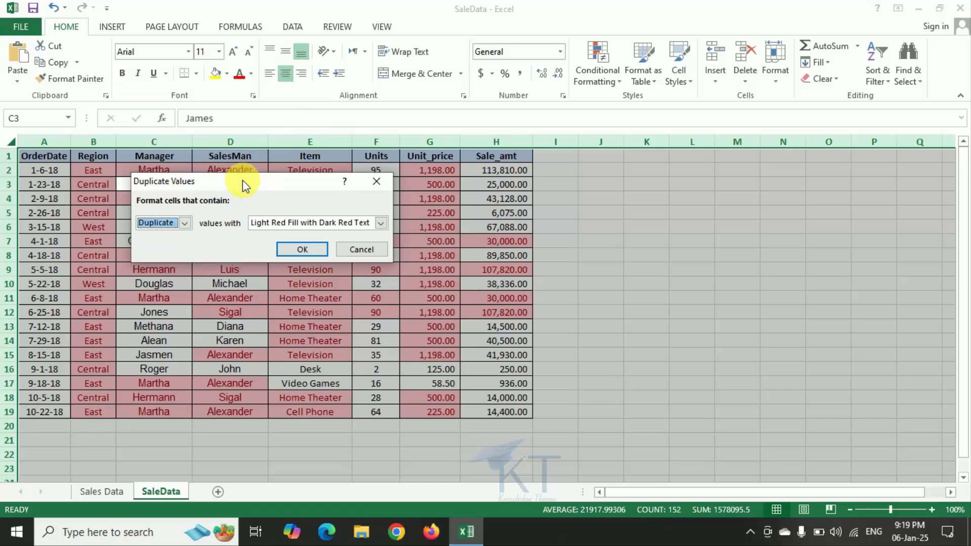
left_click_drag(243, 181, 655, 180)
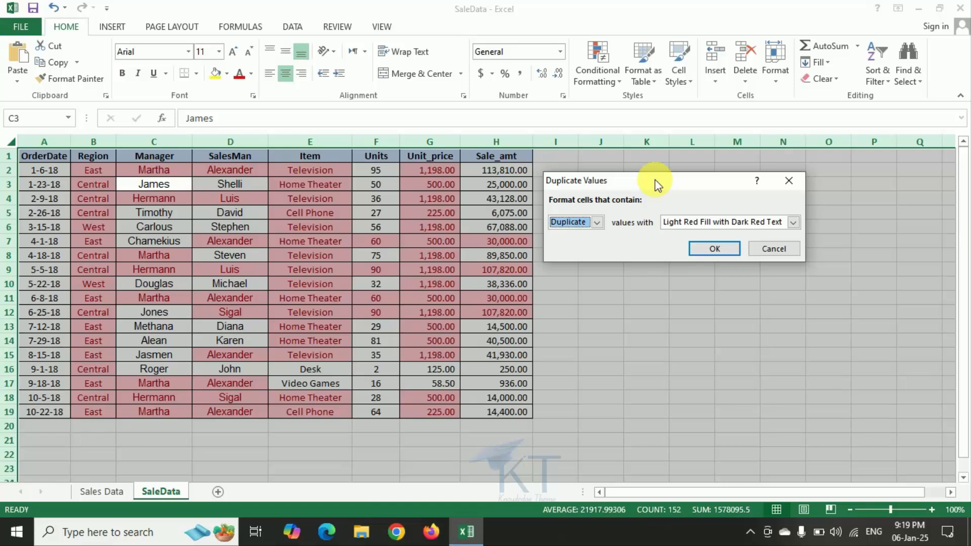
Try the yellow fill, green fill, Light Red Fill, Red Text and Red Border presets on the duplicate values.
left_click(794, 223)
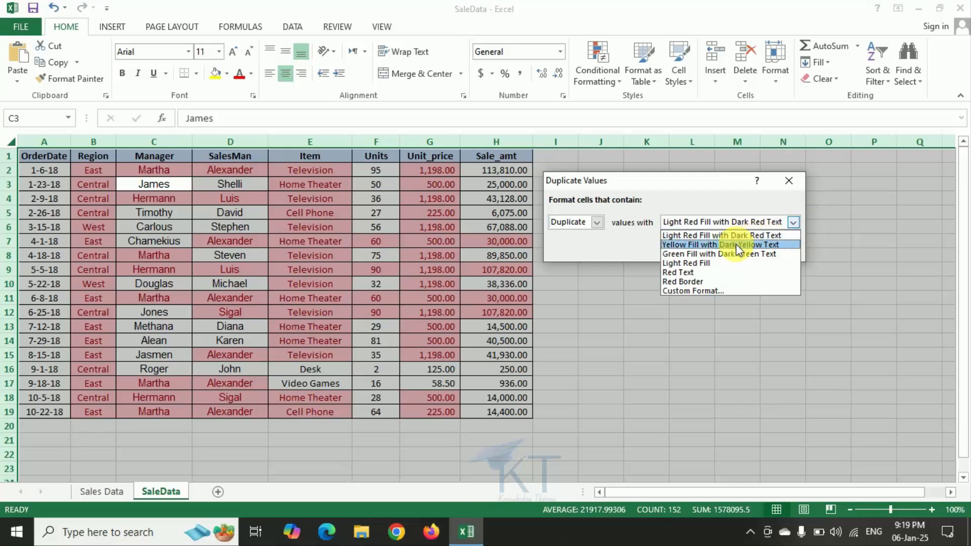
left_click(738, 244)
left_click(794, 224)
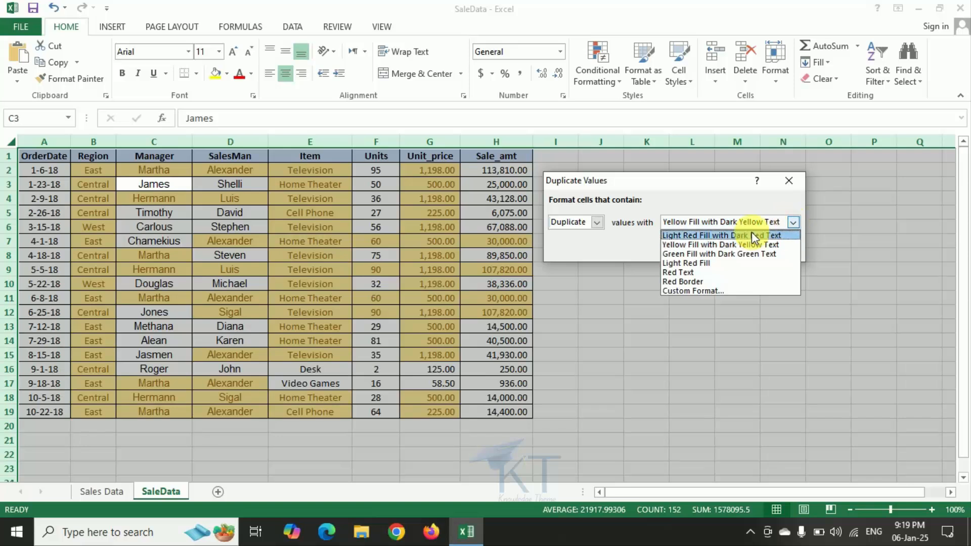
left_click(715, 251)
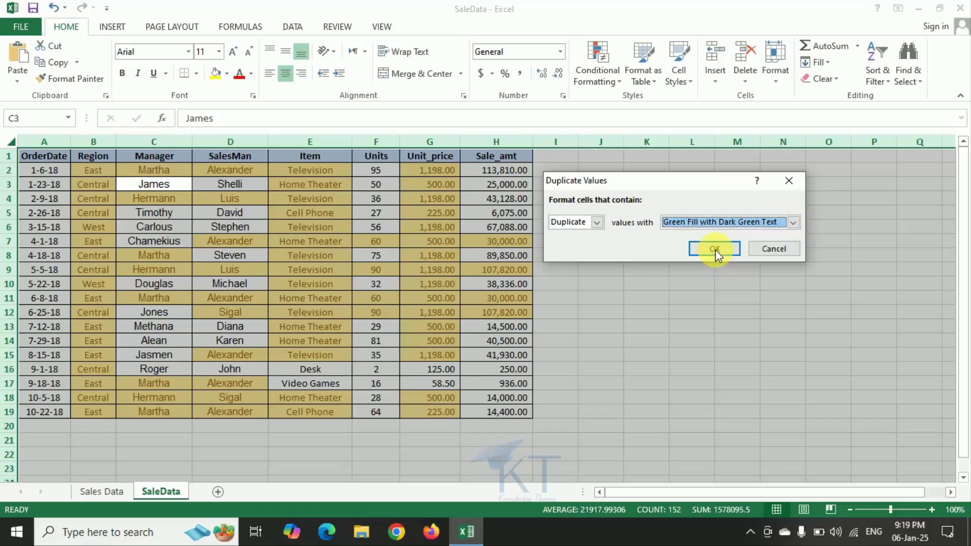
left_click(794, 222)
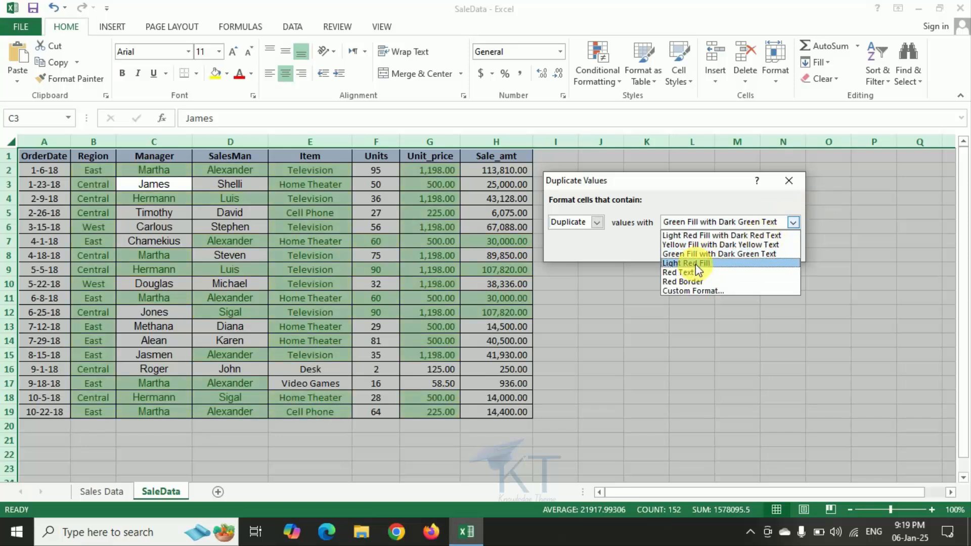
left_click(696, 264)
left_click(794, 223)
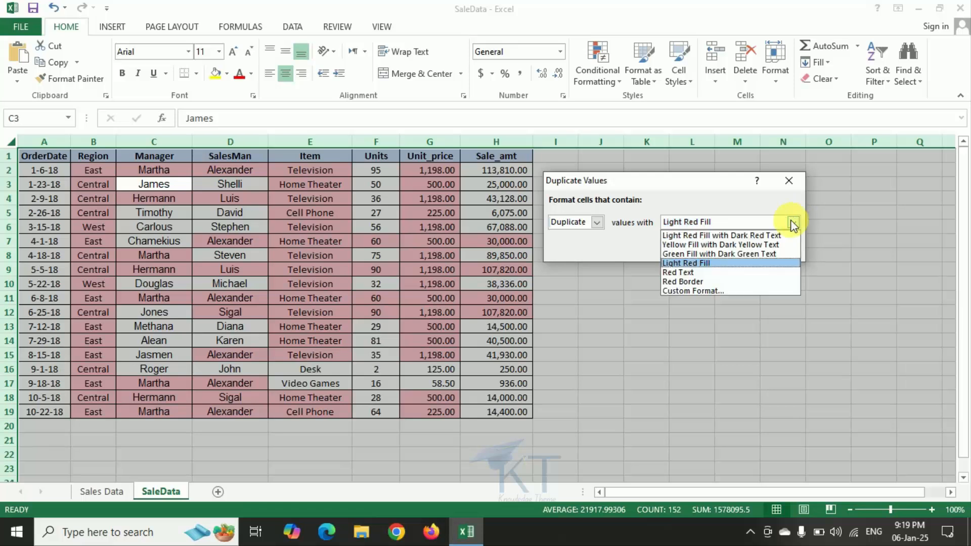
left_click(684, 273)
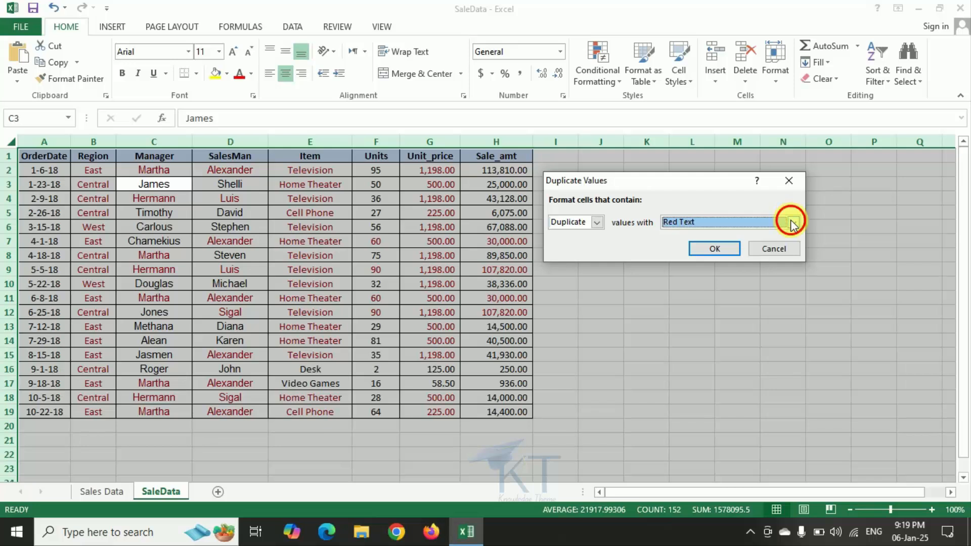
left_click(792, 221)
left_click(689, 282)
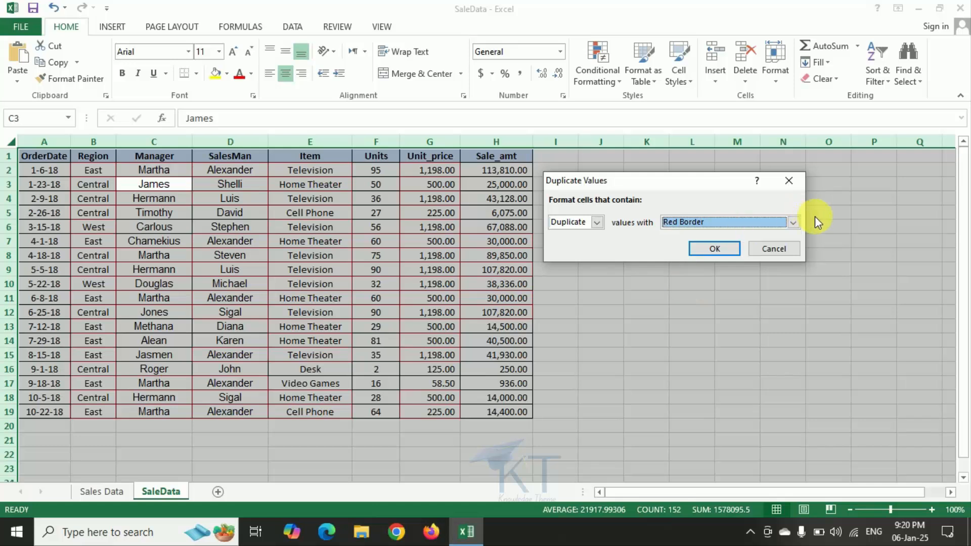
Give the duplicate values a custom format with a light green fill and apply the rule.
left_click(793, 222)
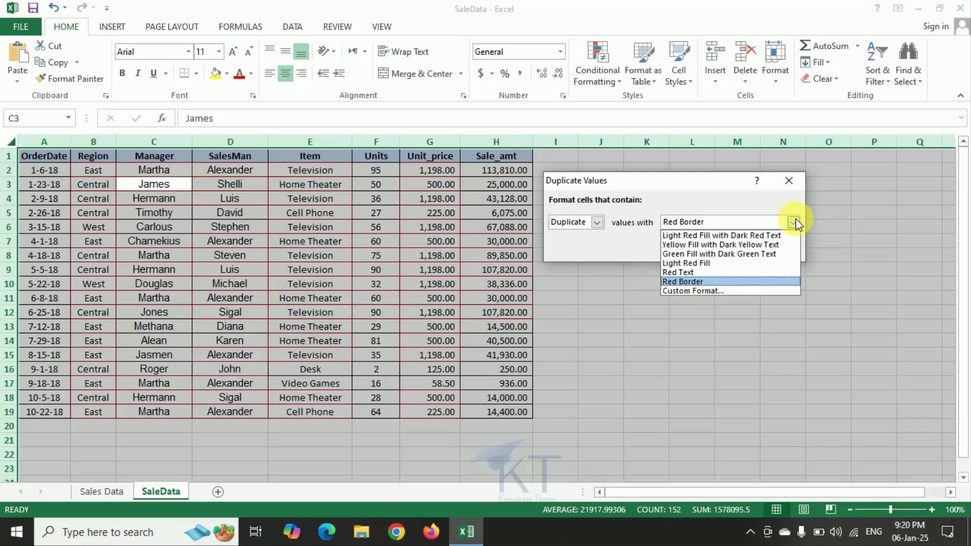
left_click(713, 292)
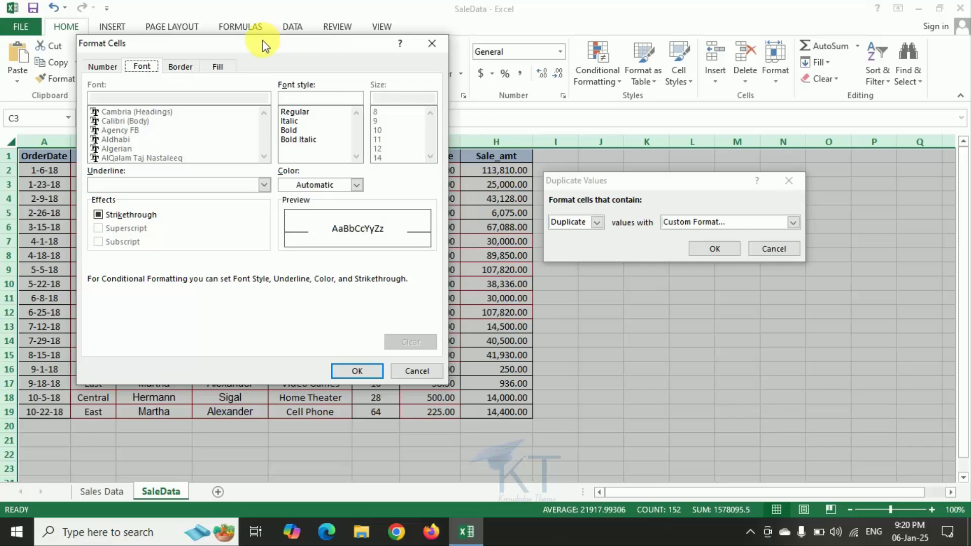
left_click_drag(263, 41, 636, 90)
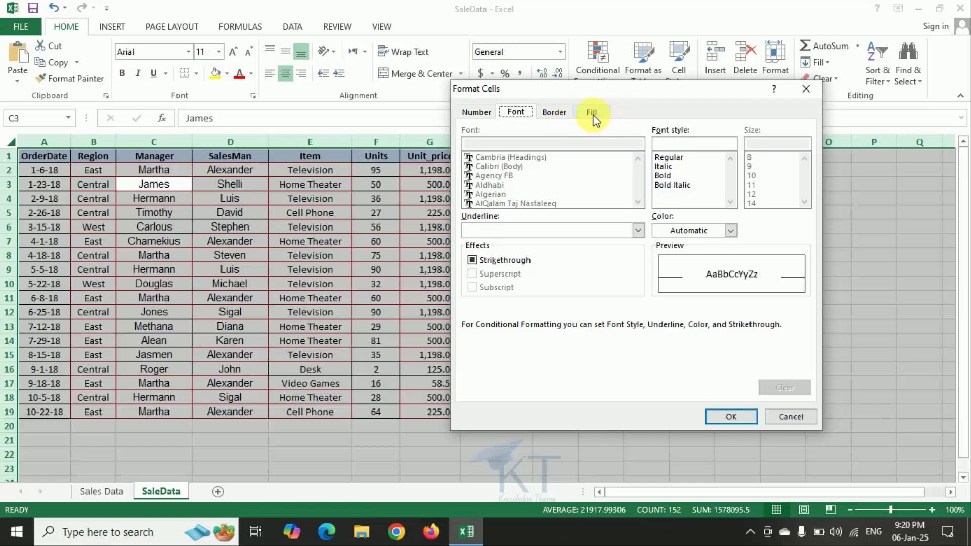
left_click(593, 114)
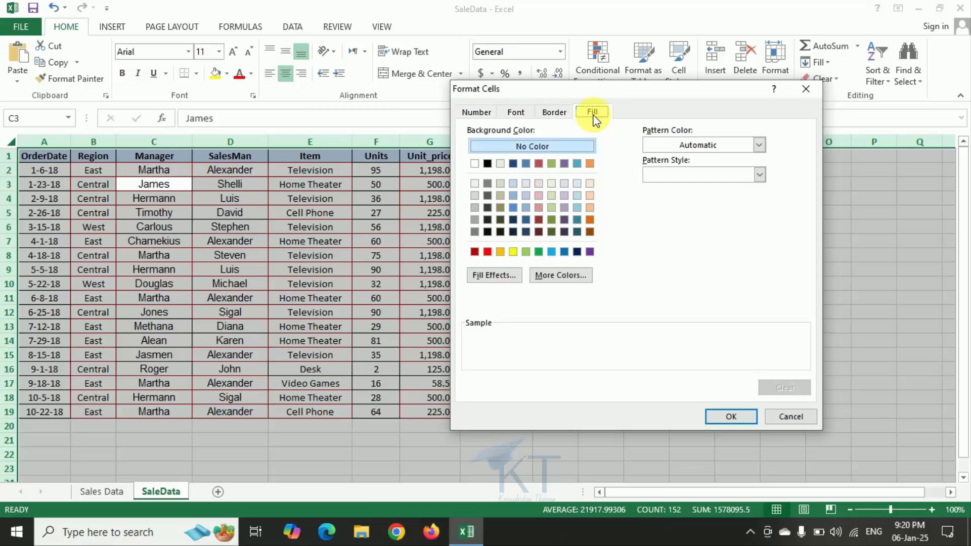
left_click(524, 195)
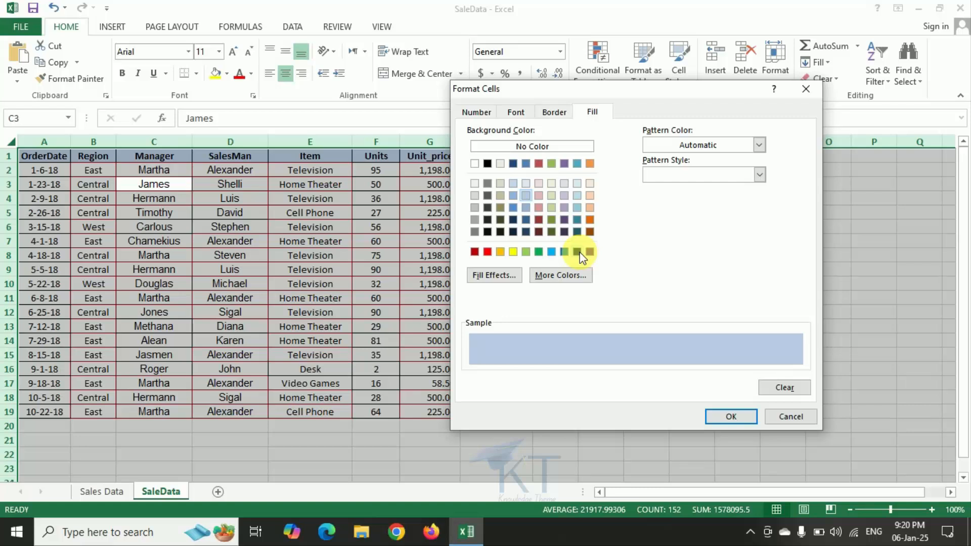
left_click(527, 251)
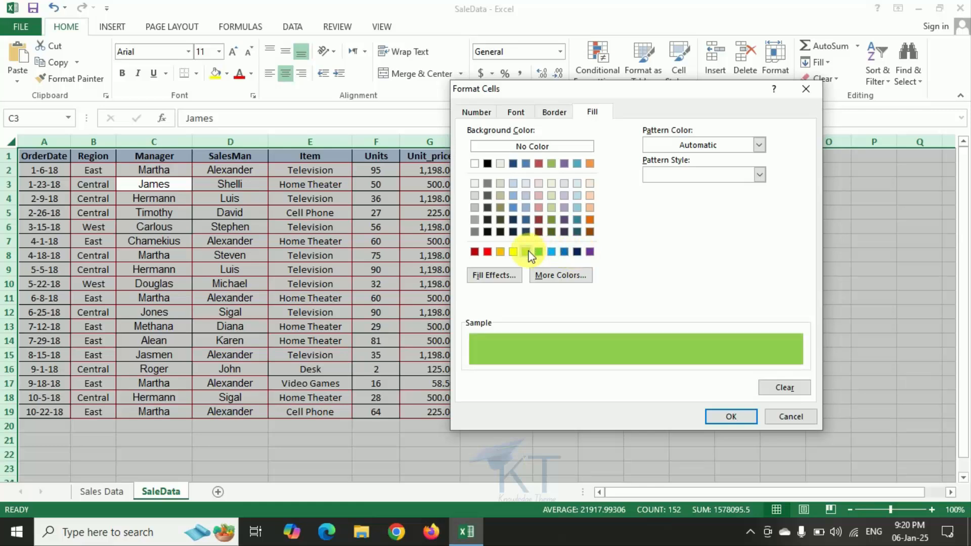
left_click(735, 415)
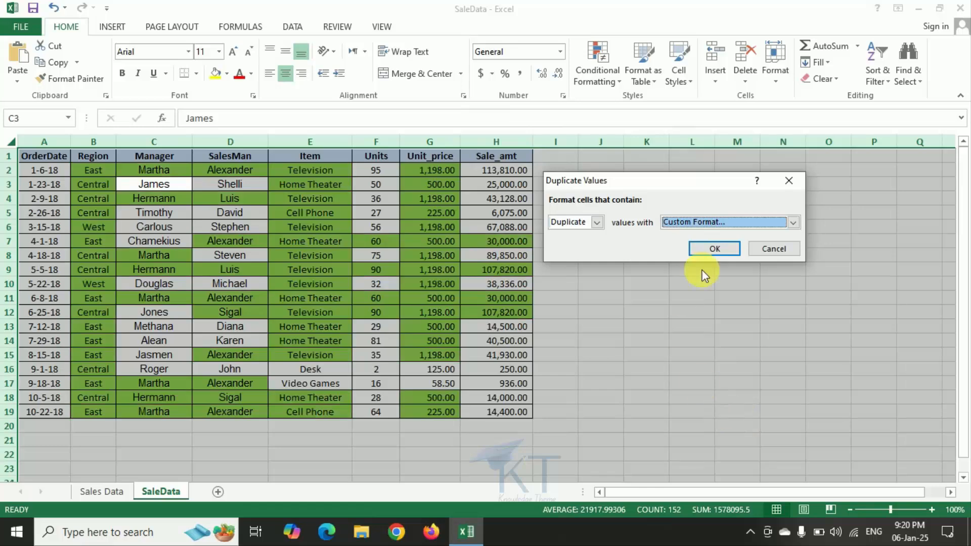
left_click(725, 250)
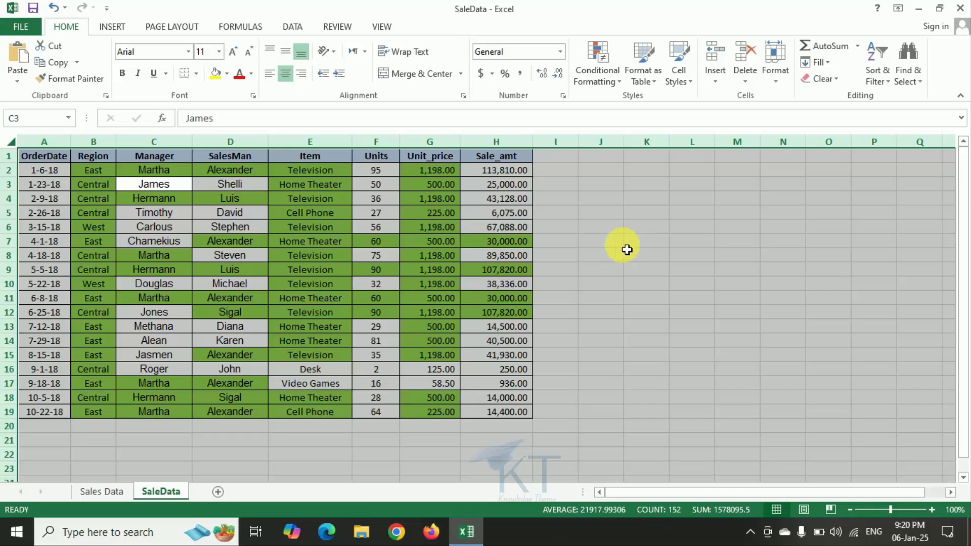
Replace the Manager entry in cell C2 with "generial".
left_click(167, 200)
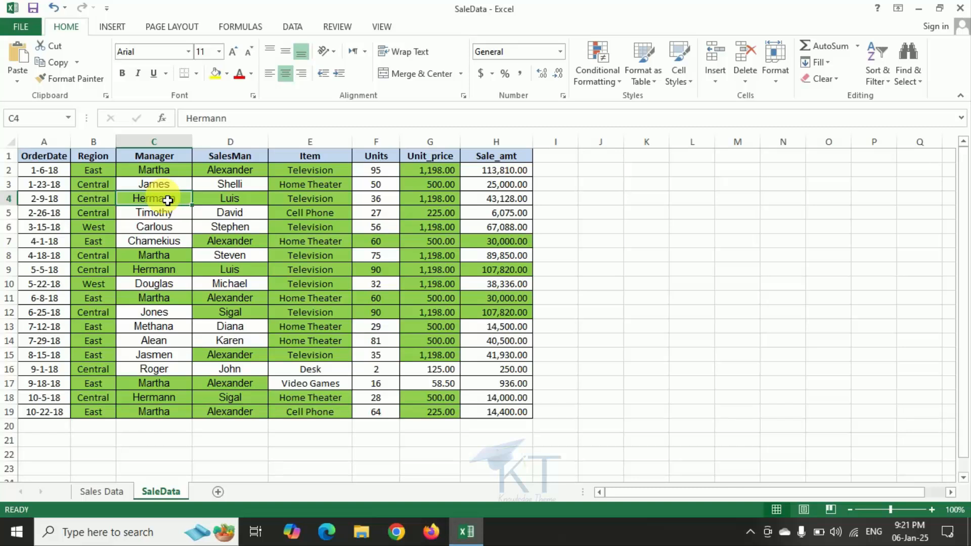
left_click(170, 145)
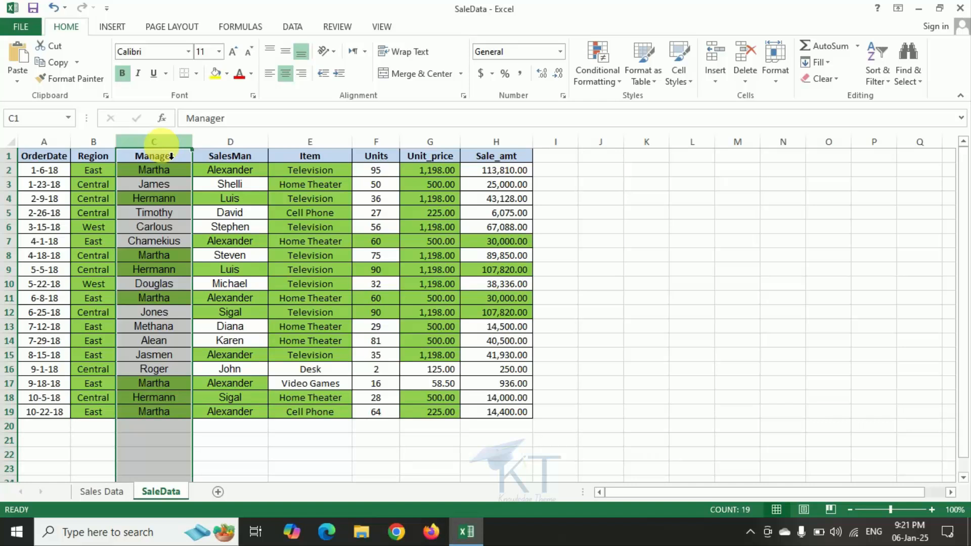
left_click(167, 177)
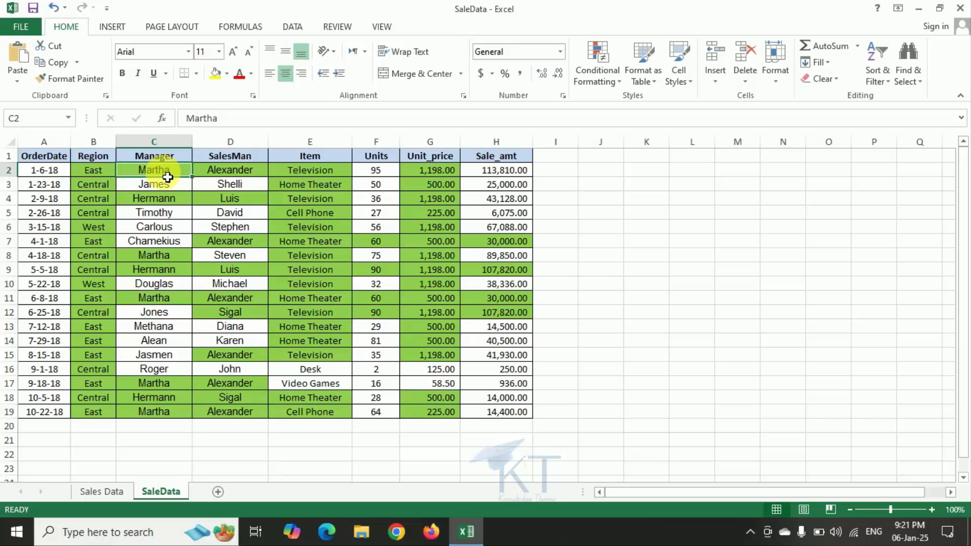
type("gen")
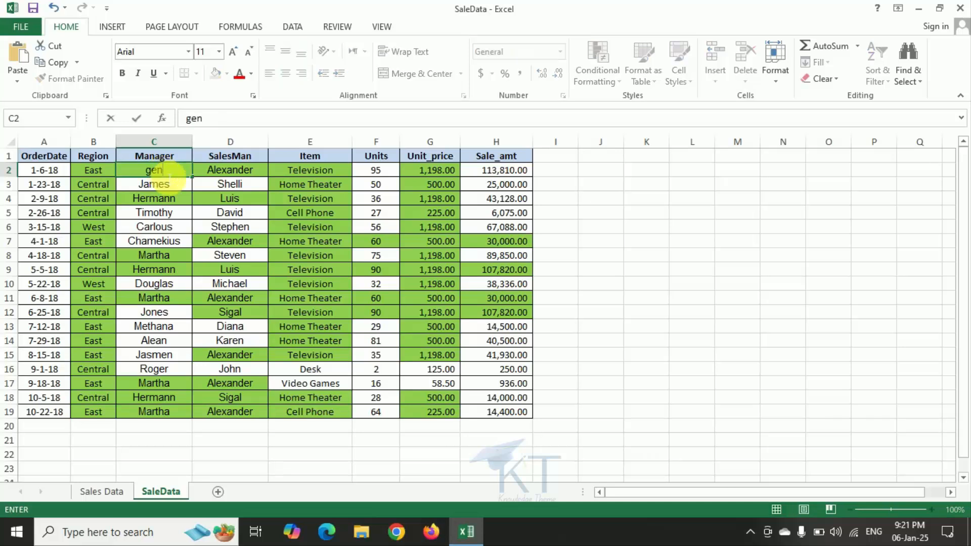
type("eral")
key("Return")
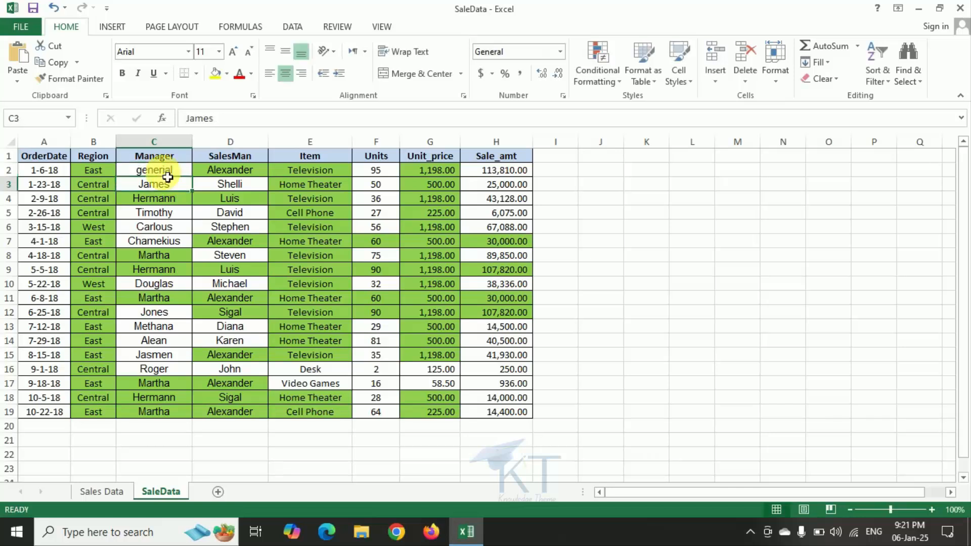
Replace the Manager entry in cell C4 with a different, unique name.
left_click(165, 204)
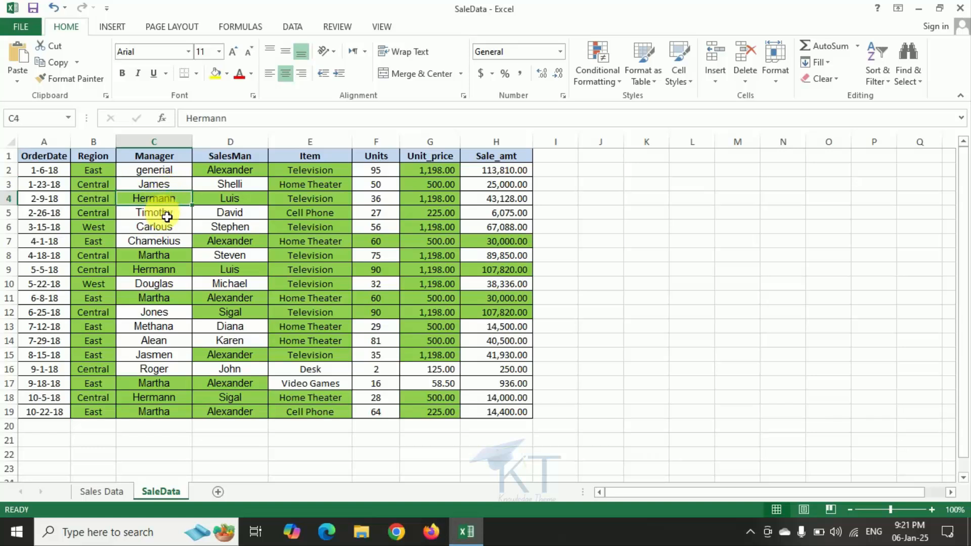
type("hermann")
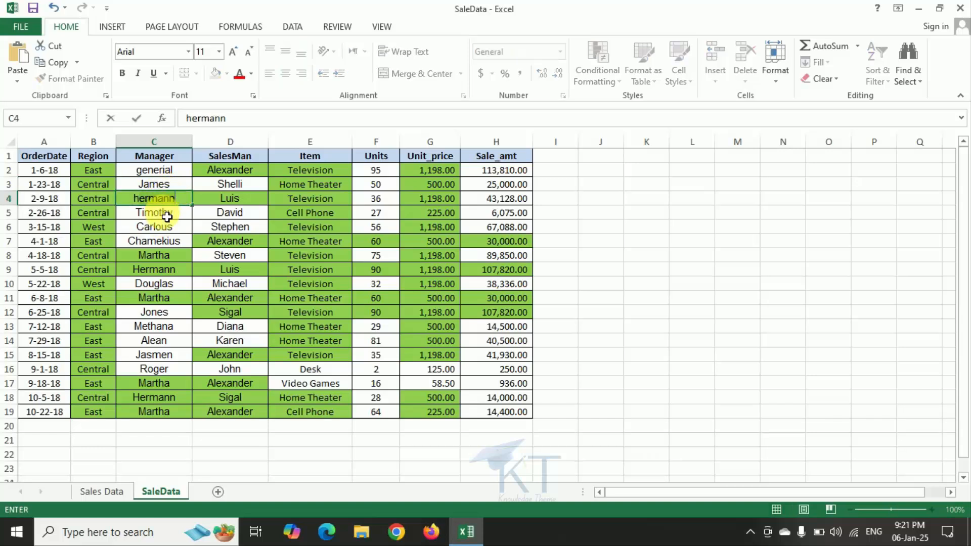
key("BackSpace")
key("BackSpace")
key("BackSpace")
key("BackSpace")
key("BackSpace")
key("BackSpace")
key("BackSpace")
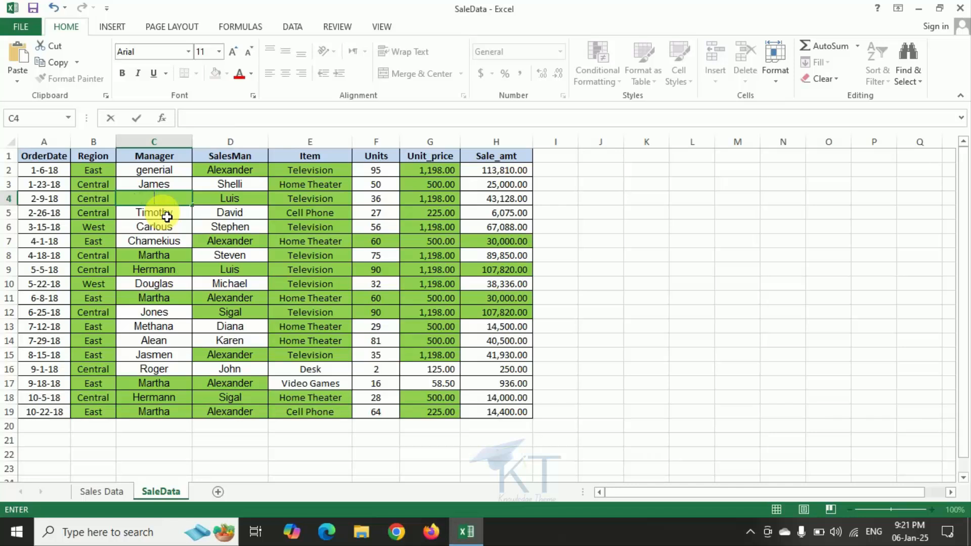
type("Hejion")
key("Return")
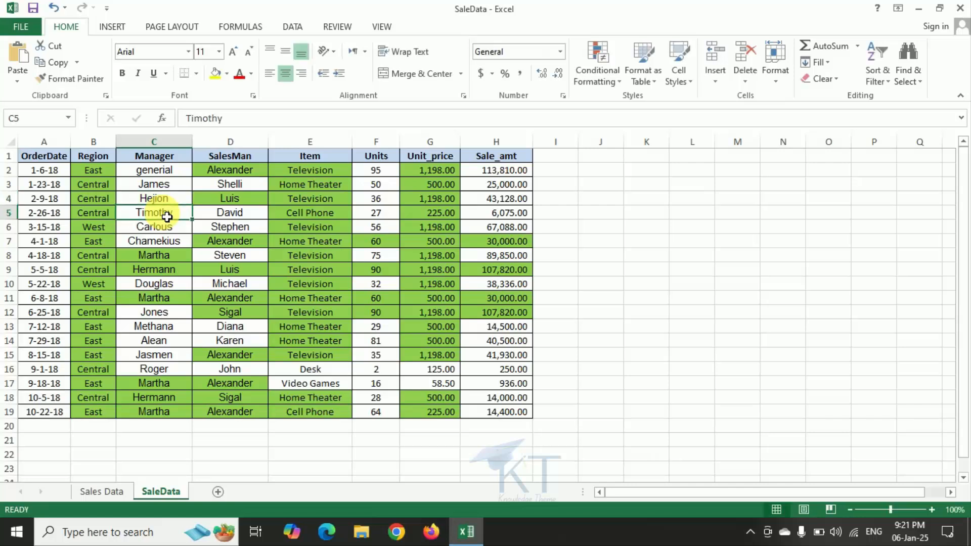
Make two more Manager entries unique by appending "a" to cell C8 and "nb" to cell C9.
left_click(172, 258)
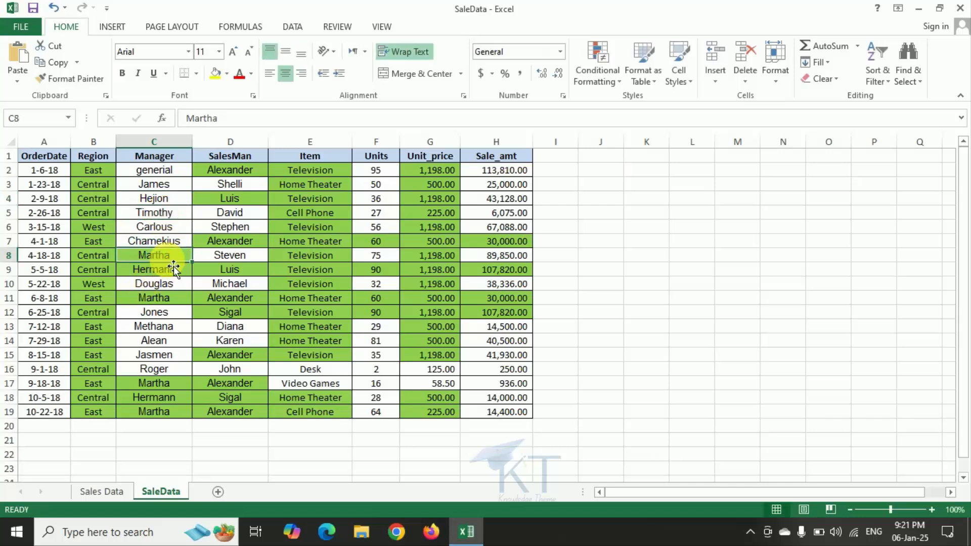
key("F2")
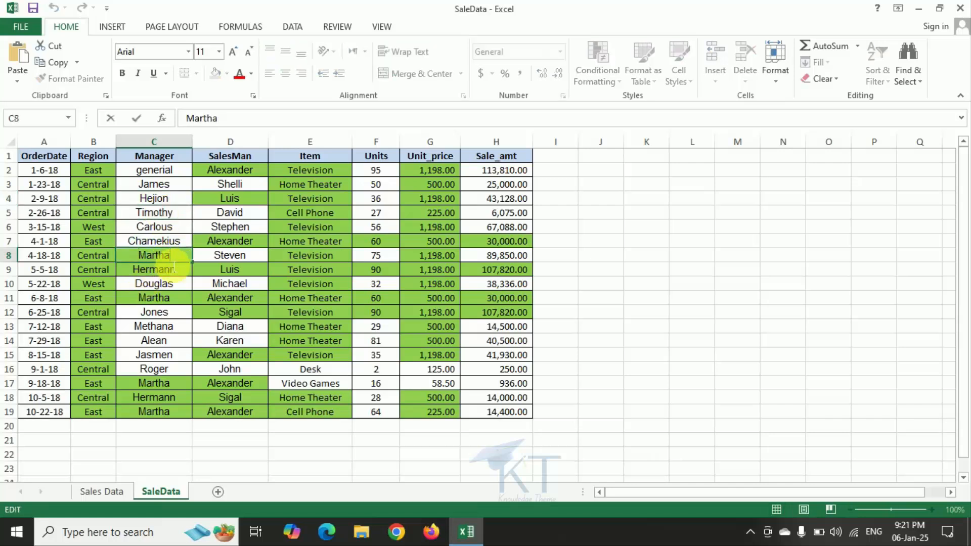
type("a")
key("Return")
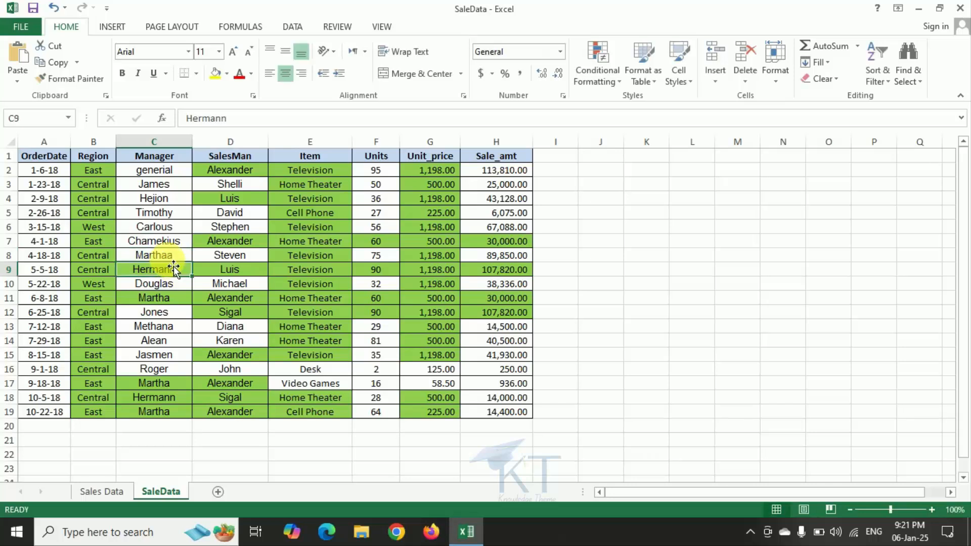
key("F2")
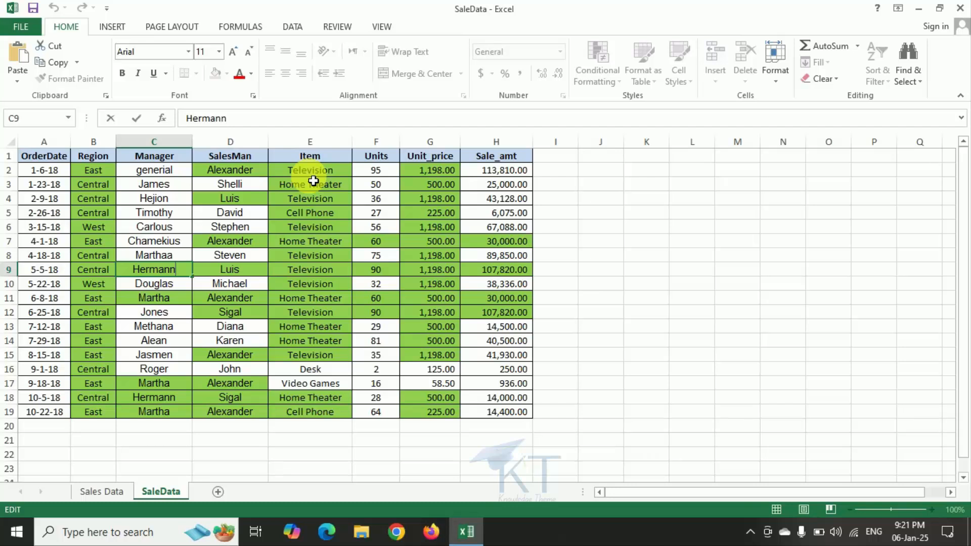
type("nb")
key("Return")
key("Return")
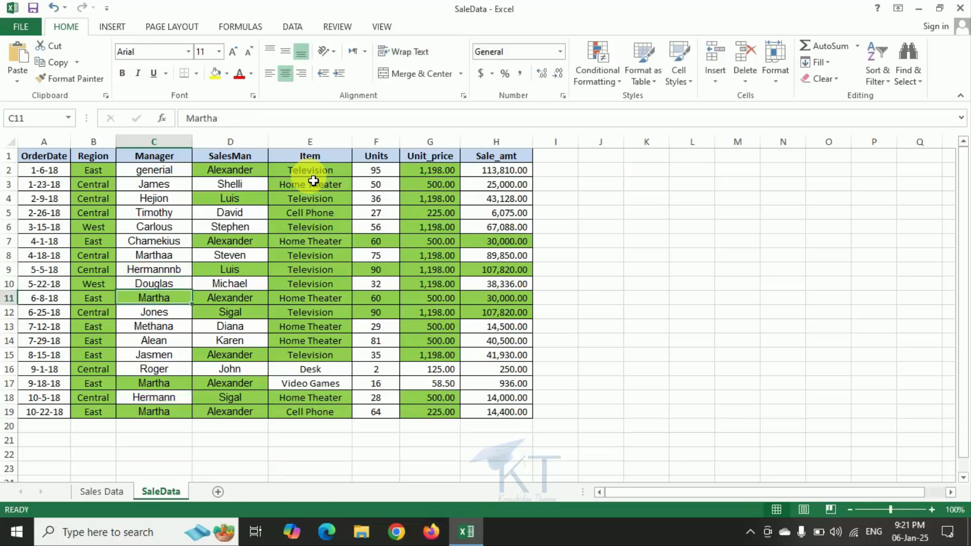
Append "we" to the Manager entry in cell C11 and "er" to the one in cell C17.
key("F2")
type("we")
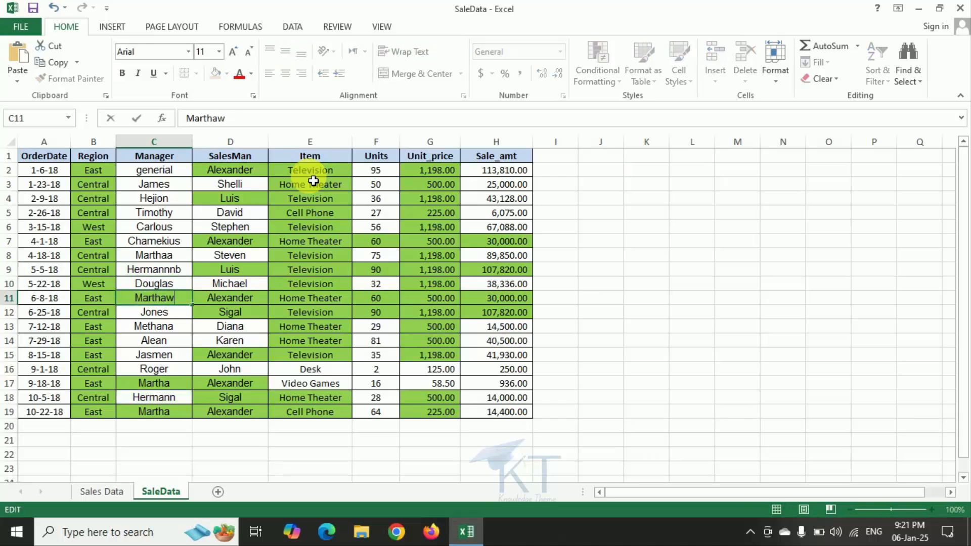
key("Return")
key("Down")
key("Down")
key("Down")
key("Down")
key("Down")
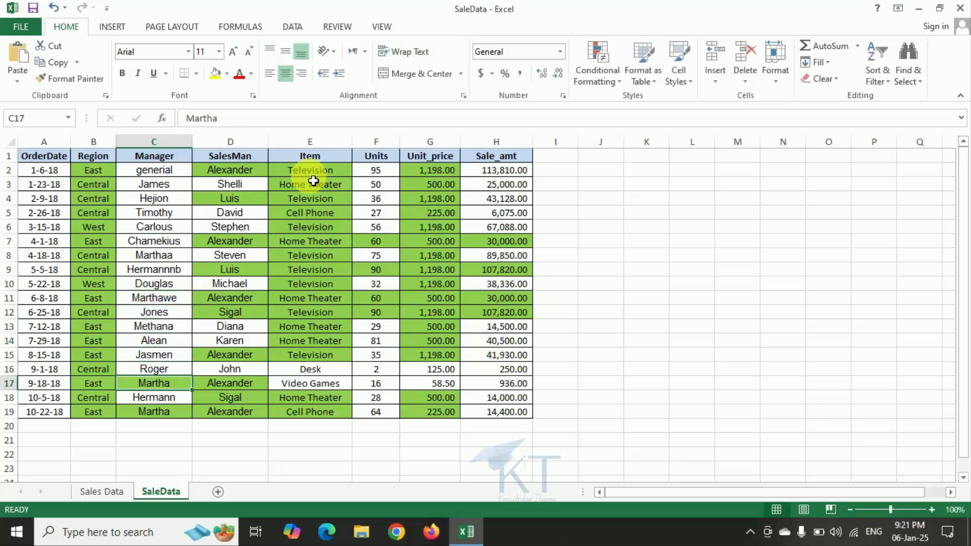
key("F2")
type("er")
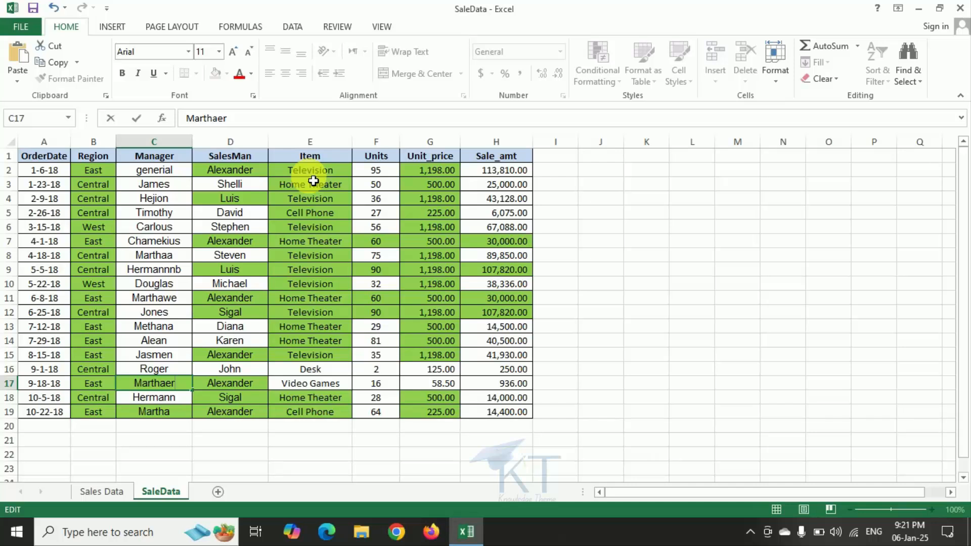
key("Return")
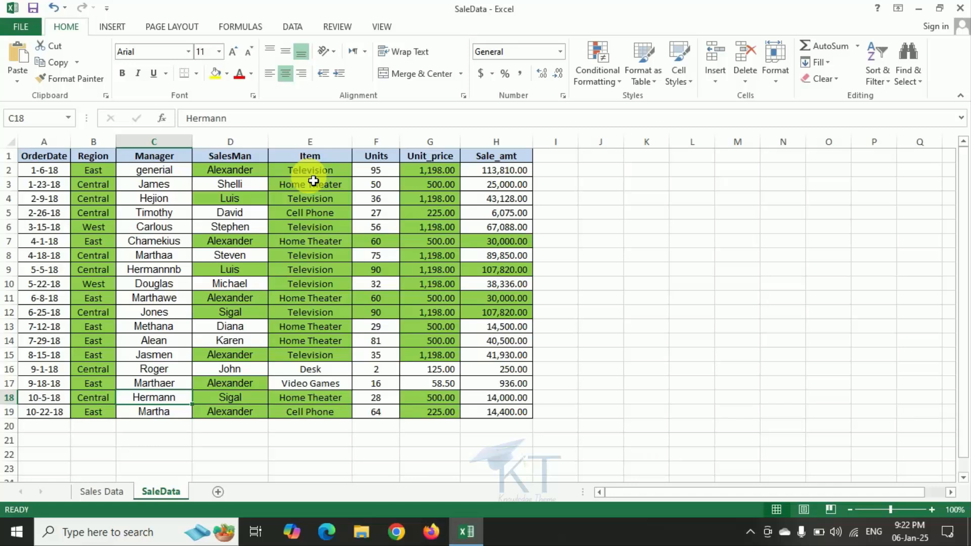
Undo all the test edits in the Manager column, back through the change to cell C2.
key("ctrl+z")
key("ctrl+z")
key("ctrl+z")
key("ctrl+z")
key("ctrl+z")
key("ctrl+z")
key("ctrl+z")
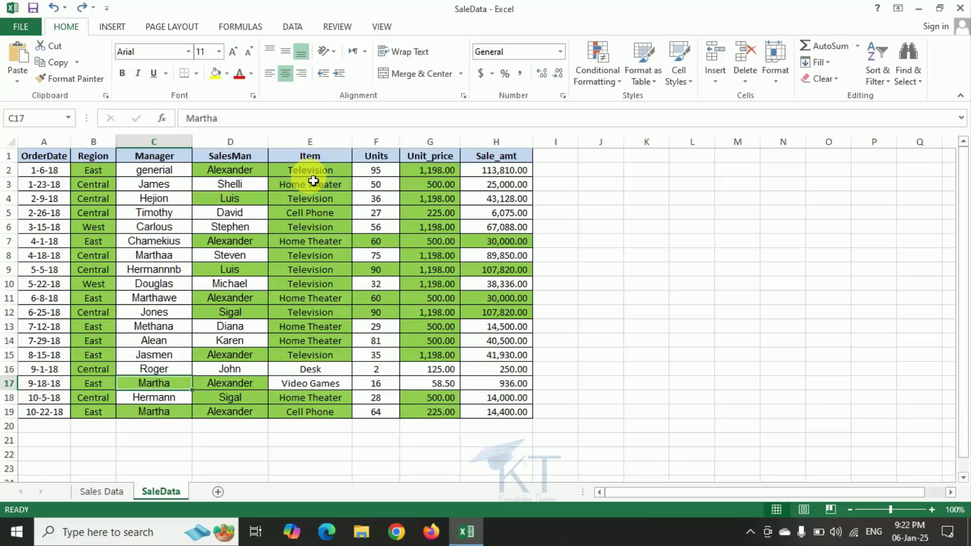
key("ctrl+z")
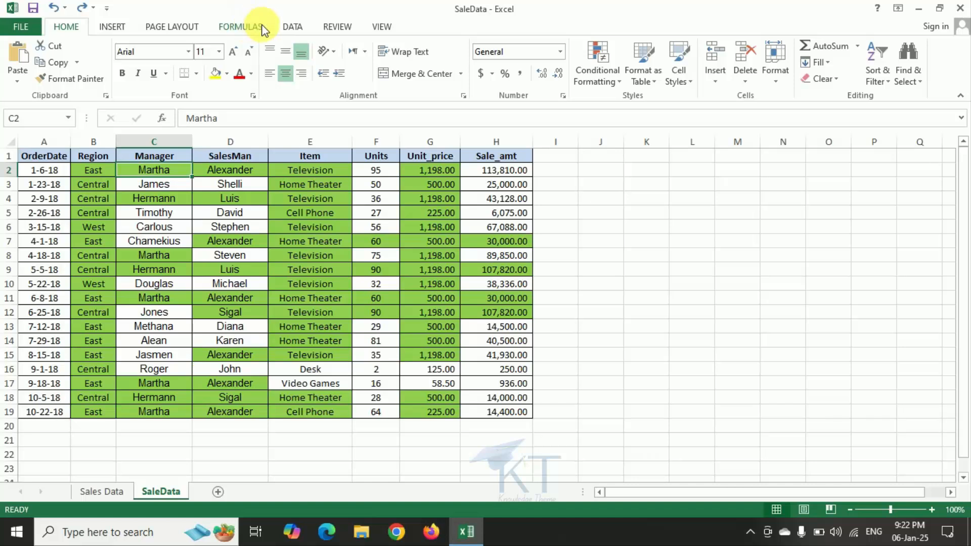
Remove duplicate rows from the sales table, checking only the Manager column and treating the first row as headers.
left_click(290, 29)
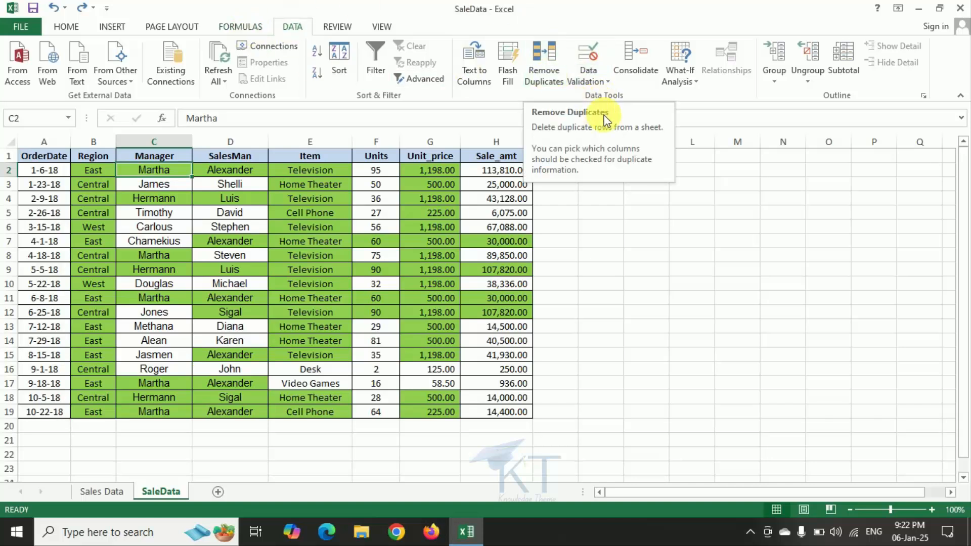
left_click(556, 83)
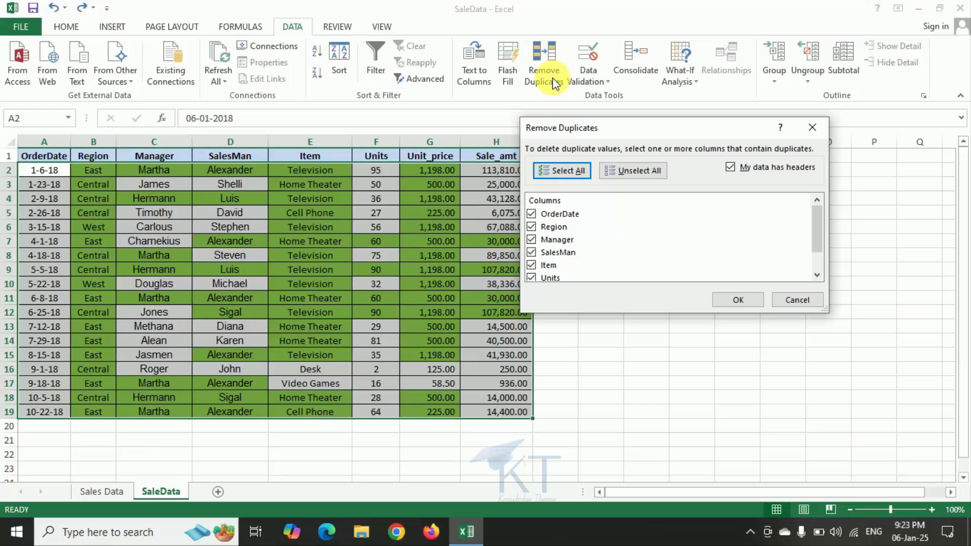
left_click(580, 175)
left_click_drag(673, 129, 721, 133)
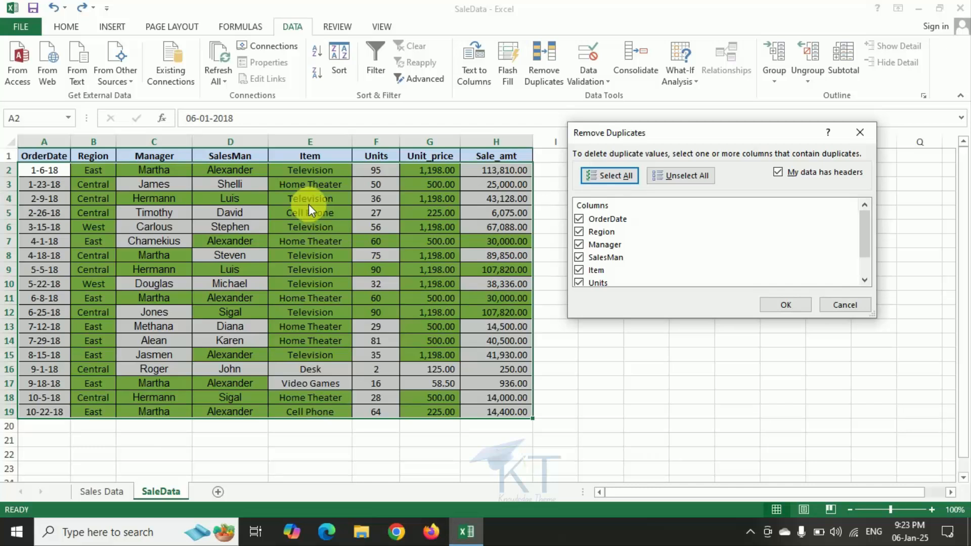
left_click(682, 179)
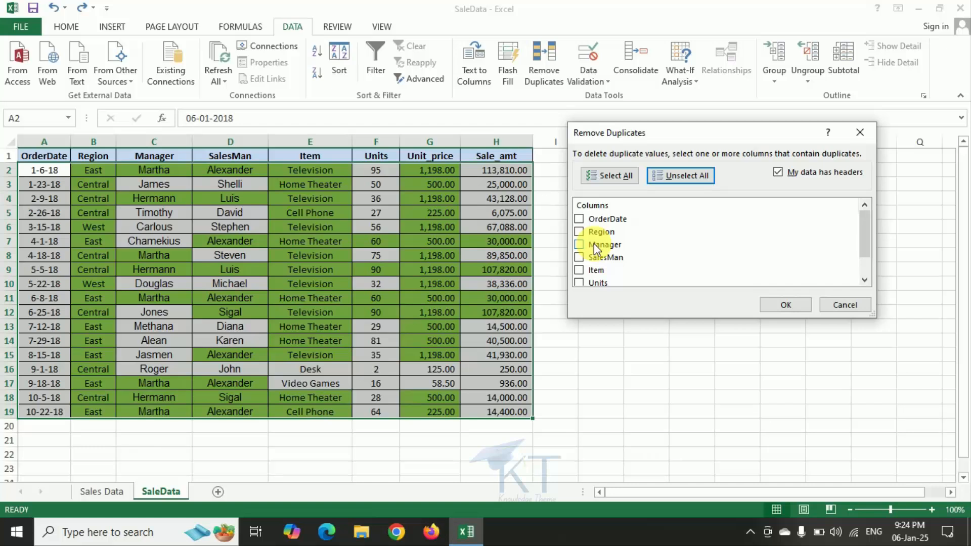
left_click(580, 245)
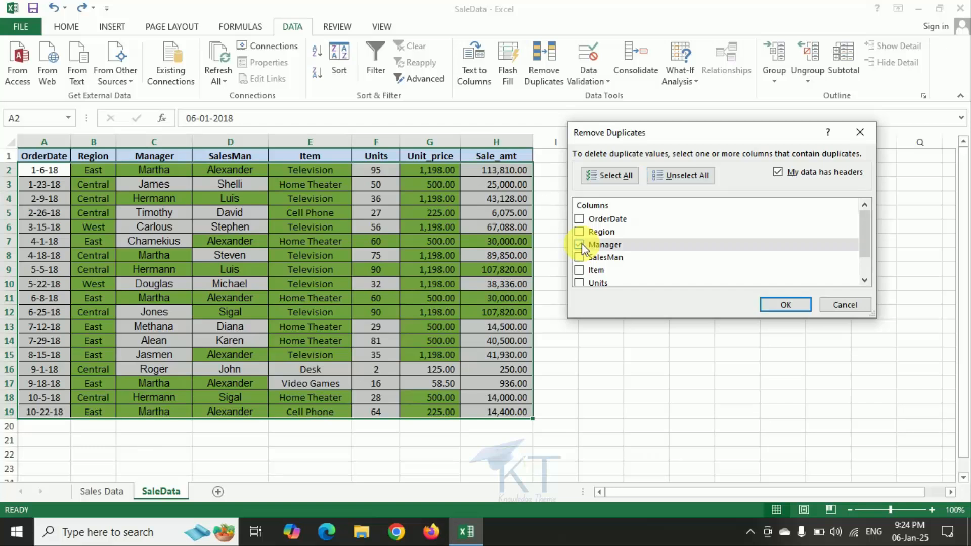
left_click(790, 305)
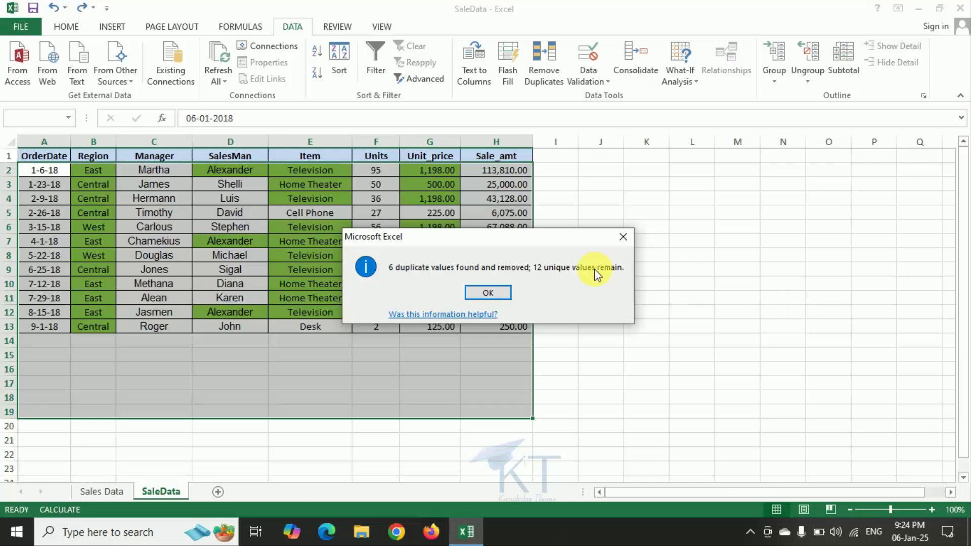
left_click(488, 294)
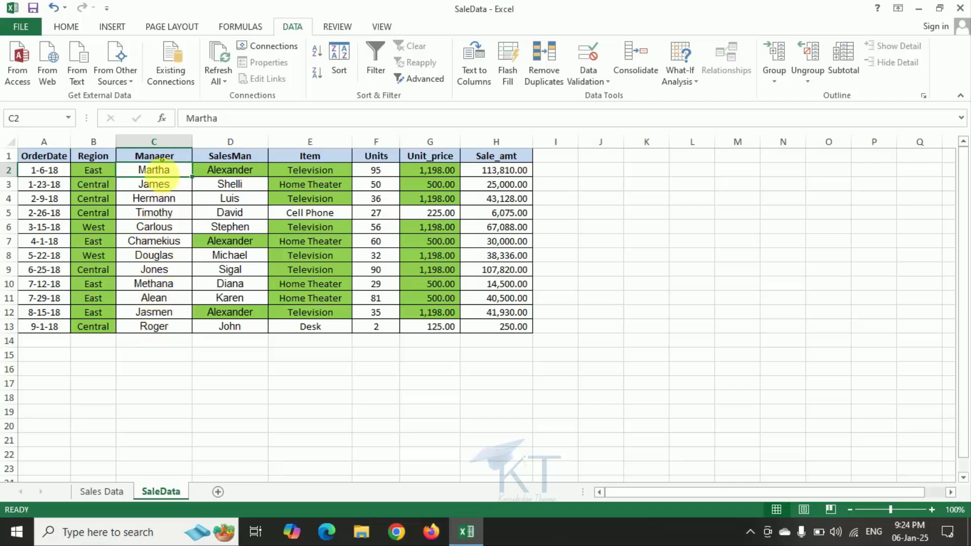
Insert four blank rows above row 13, the last record of the sales table.
left_click(161, 345)
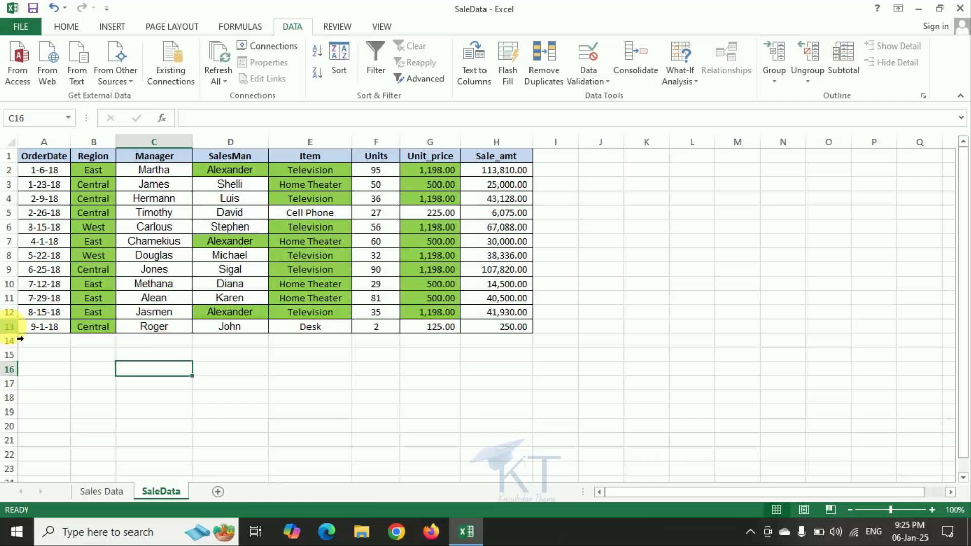
left_click(11, 327)
key("ctrl+shift+plus")
key("ctrl+shift+plus")
key("ctrl+shift+plus")
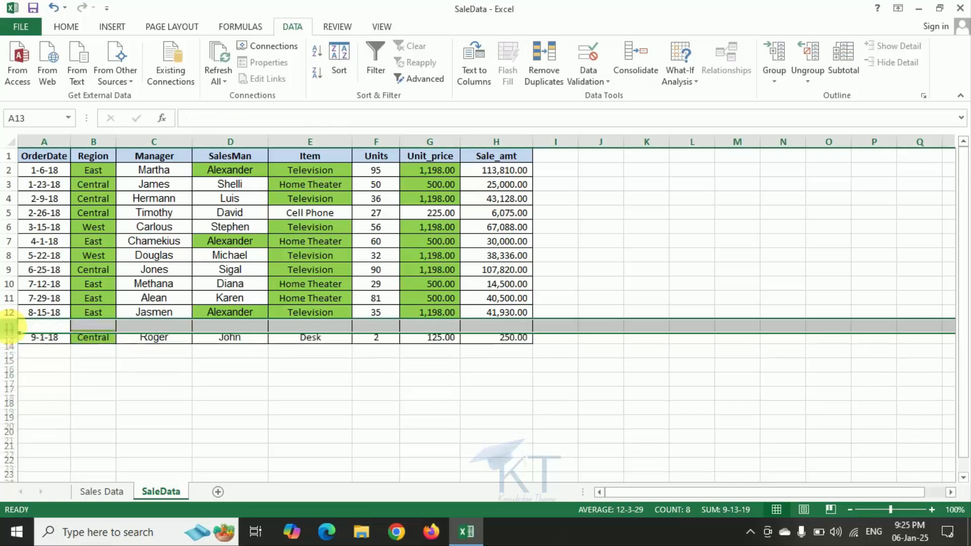
key("ctrl+shift+plus")
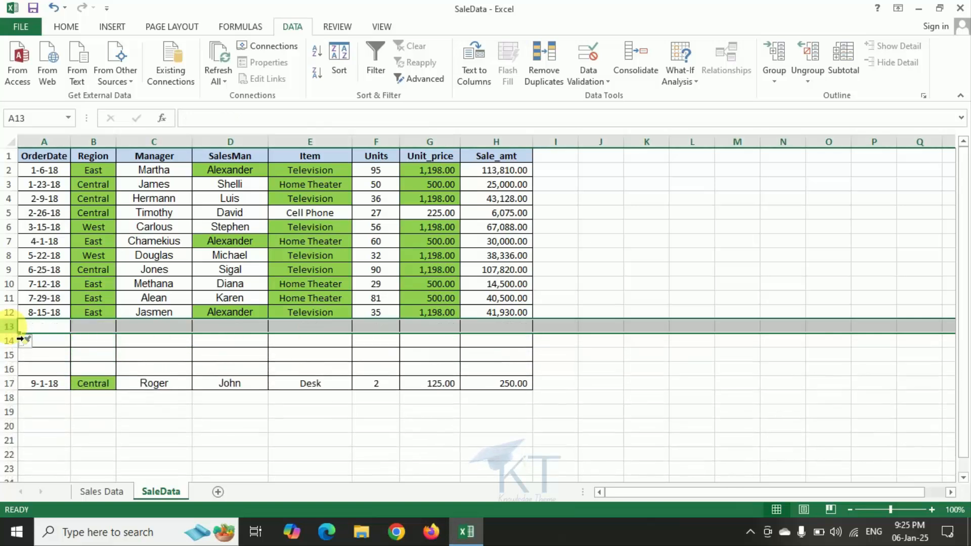
Enter the manager name from cell C2 again in the blank cell C13.
left_click(167, 328)
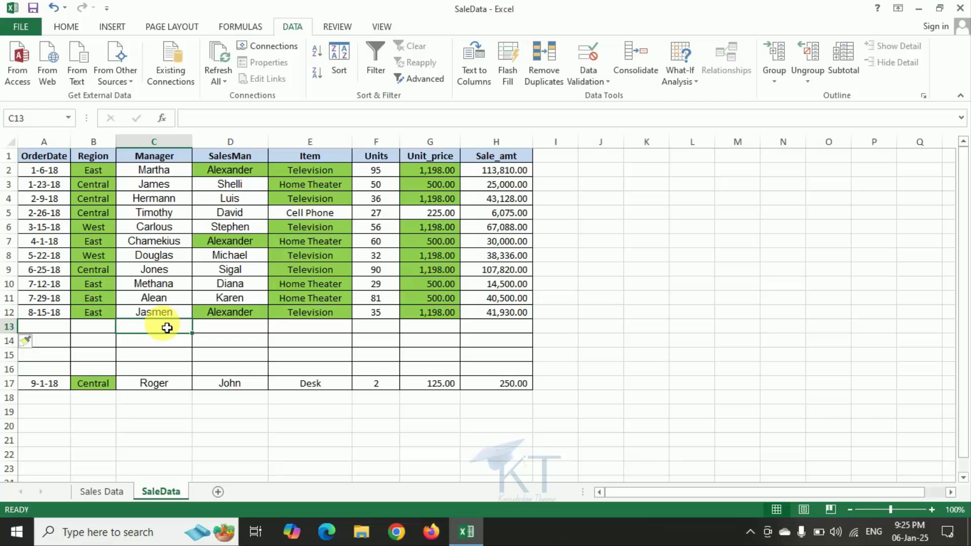
type("Martha")
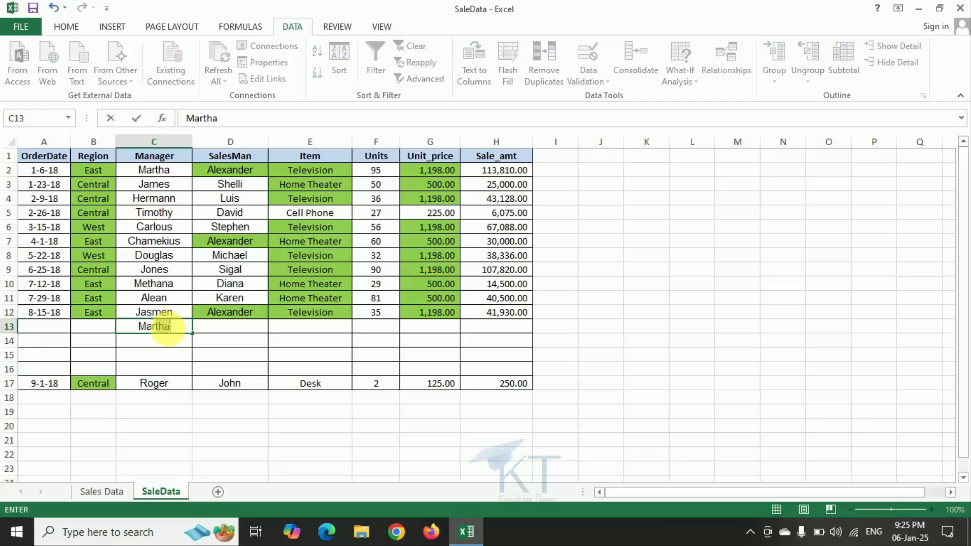
key("Return")
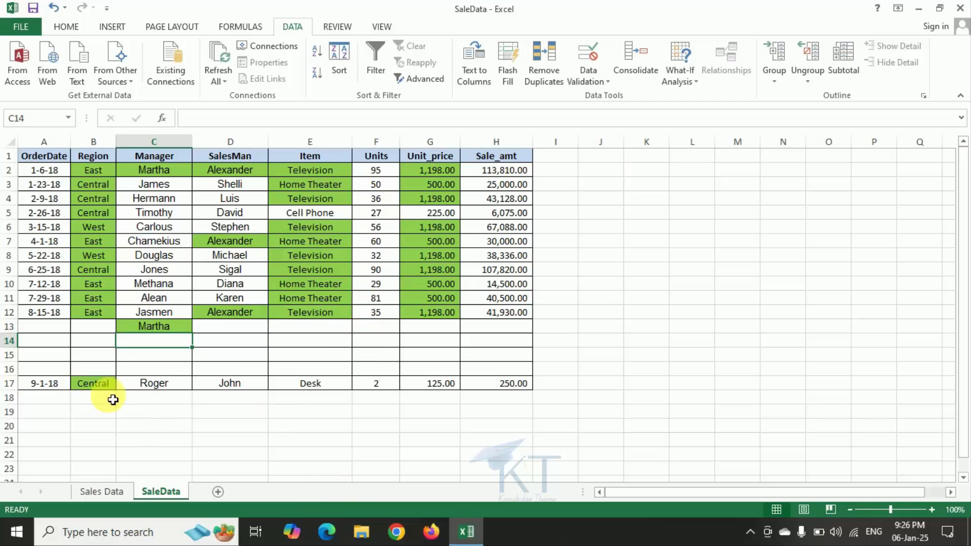
Clear the repeated Manager entry from cell C13.
left_click(179, 326)
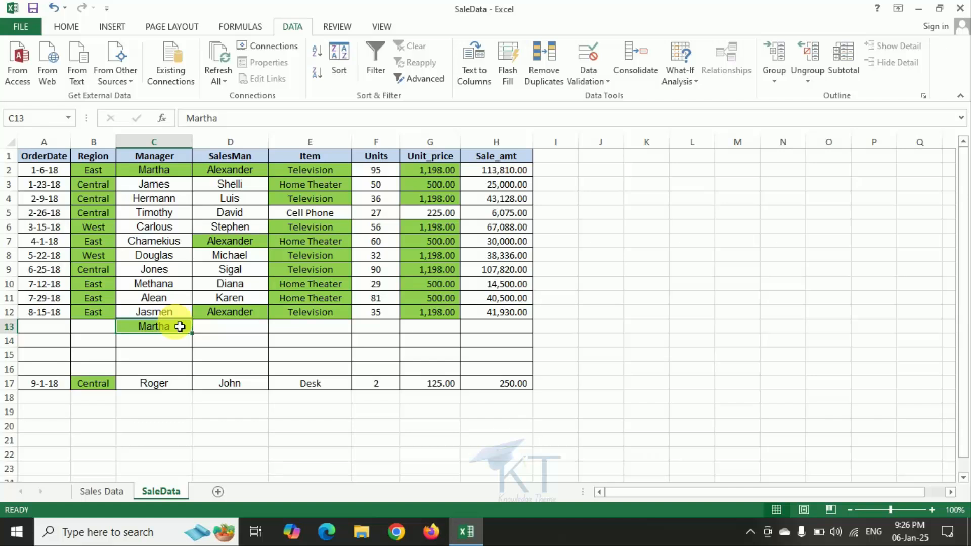
key("BackSpace")
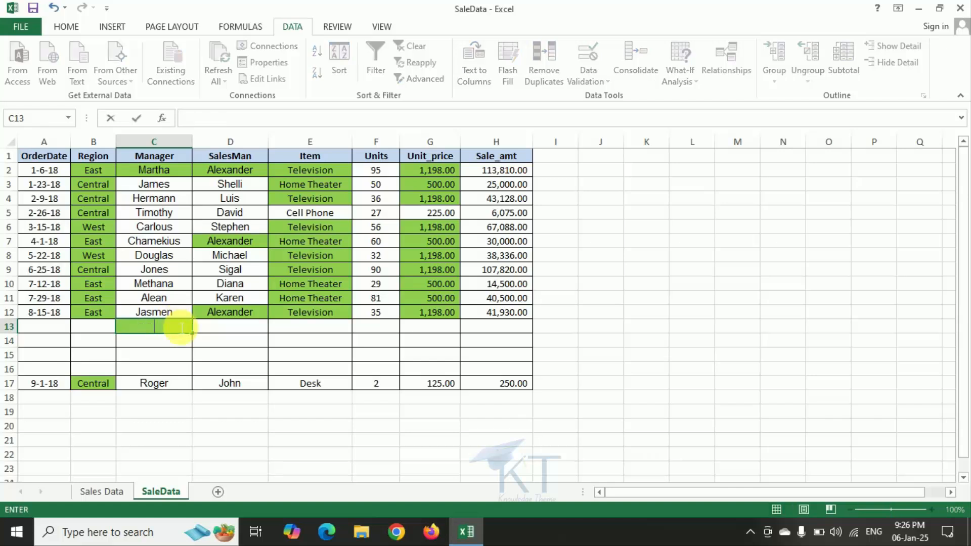
key("Return")
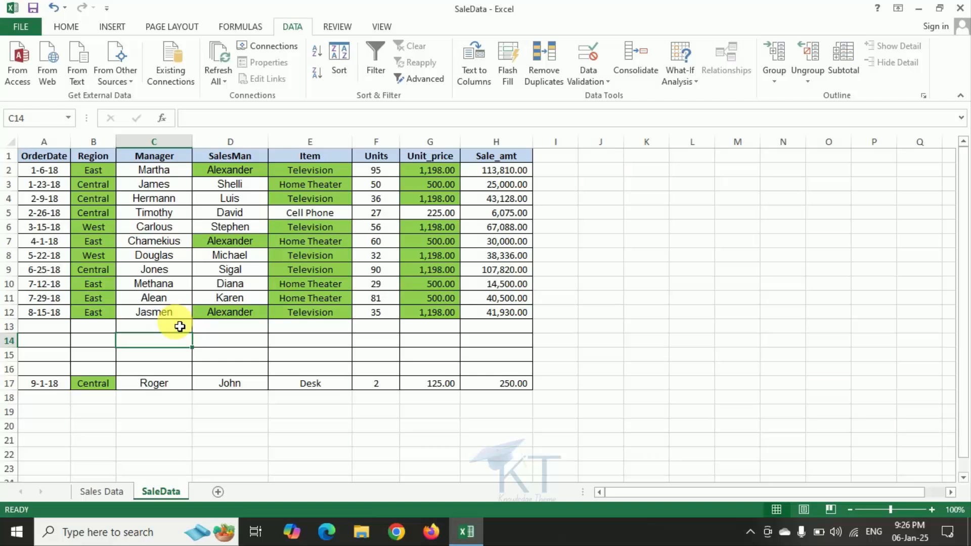
Clear the conditional formatting rules from the entire SaleData sheet.
left_click(62, 26)
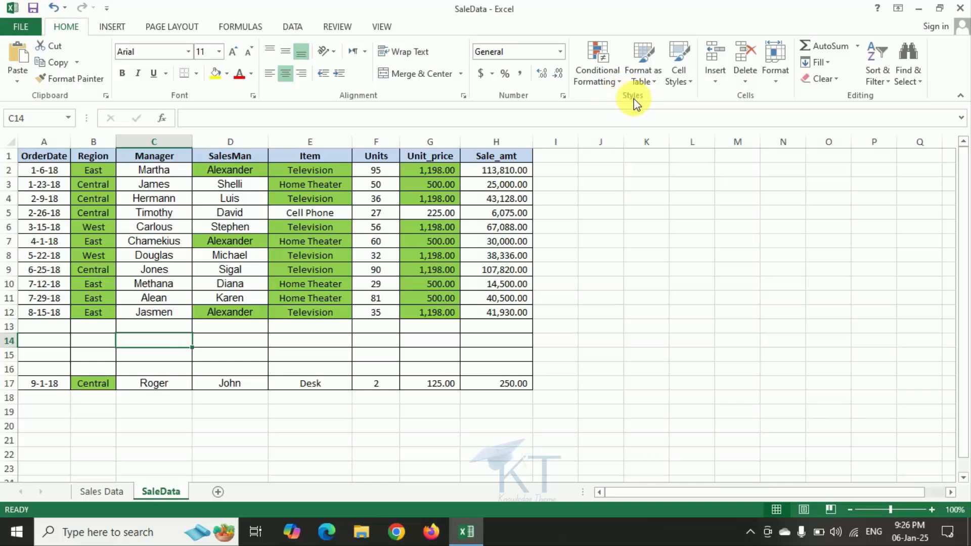
left_click(615, 81)
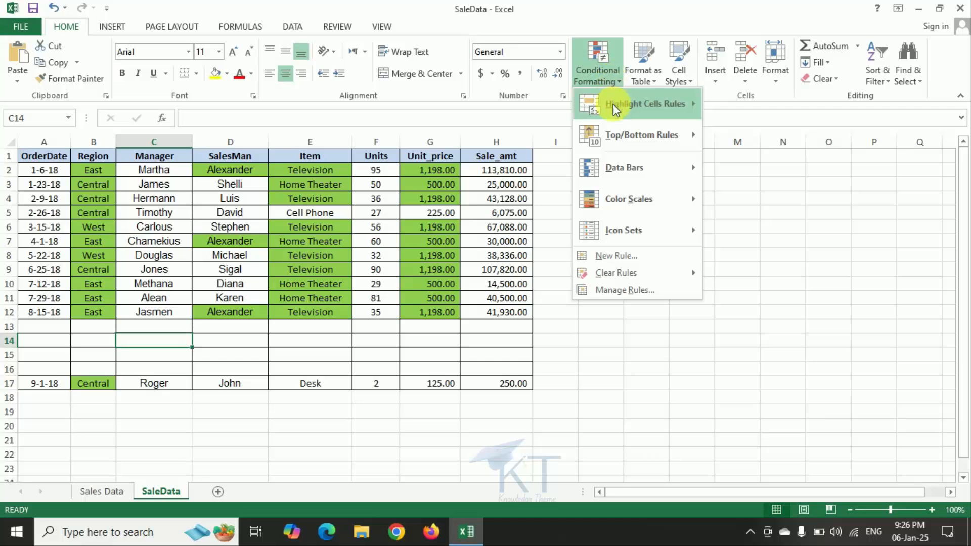
mouse_move(613, 105)
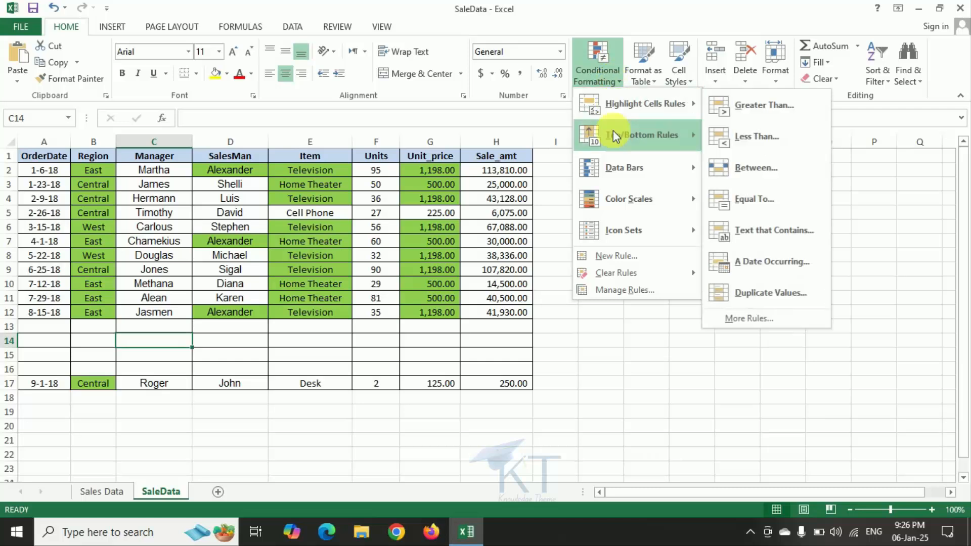
mouse_move(617, 276)
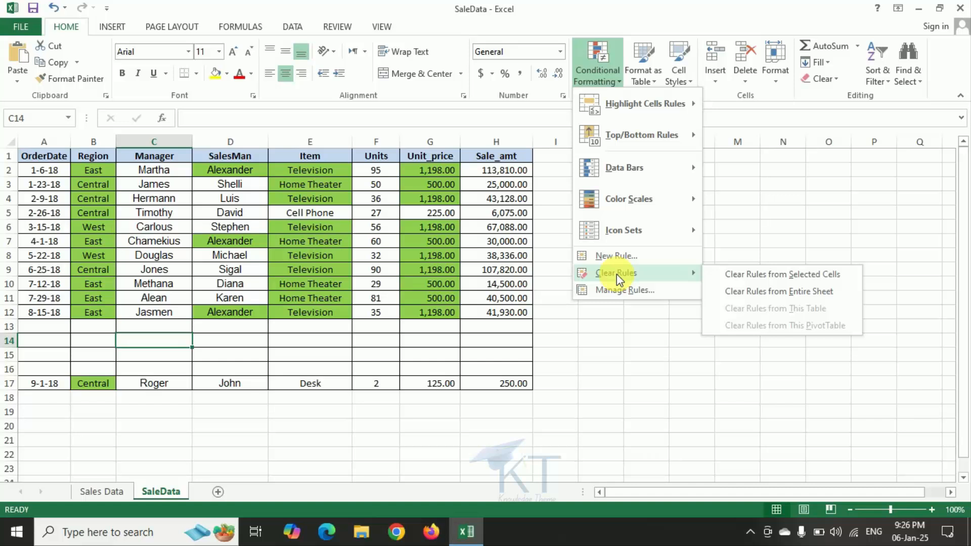
left_click(774, 293)
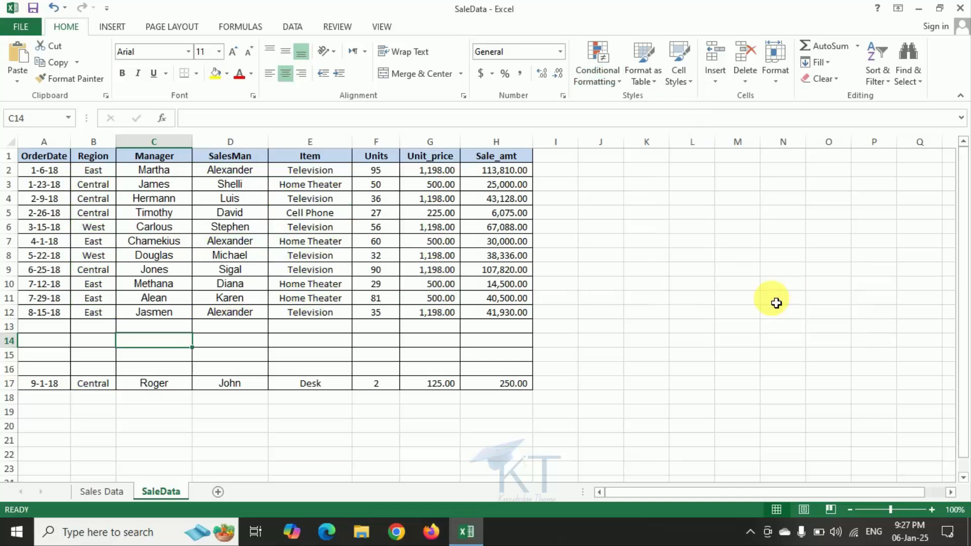